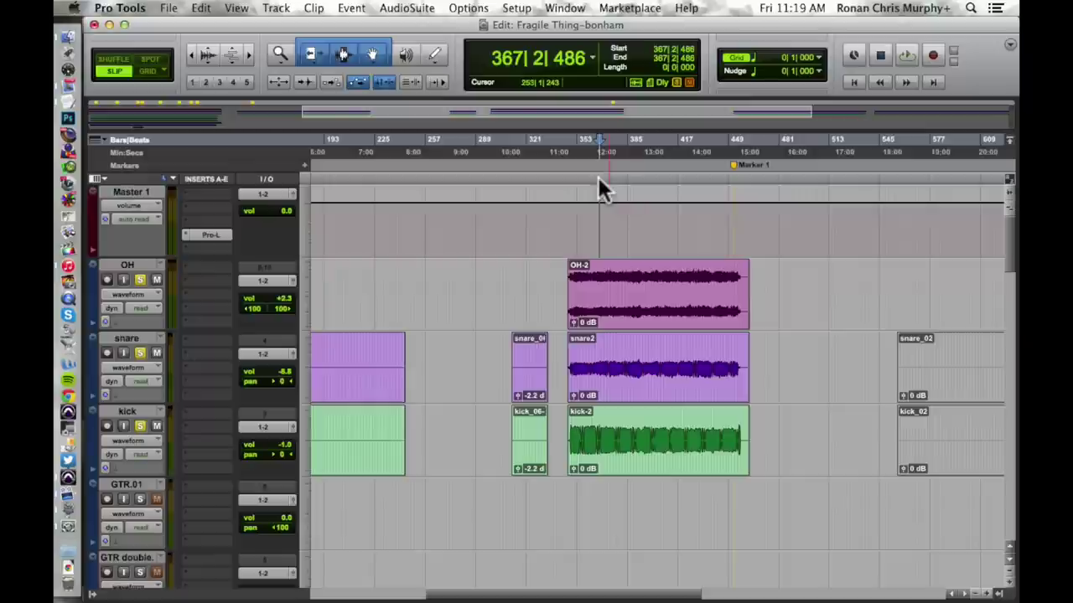
- Play the drum section, then audition the kick track soloed
key(space)
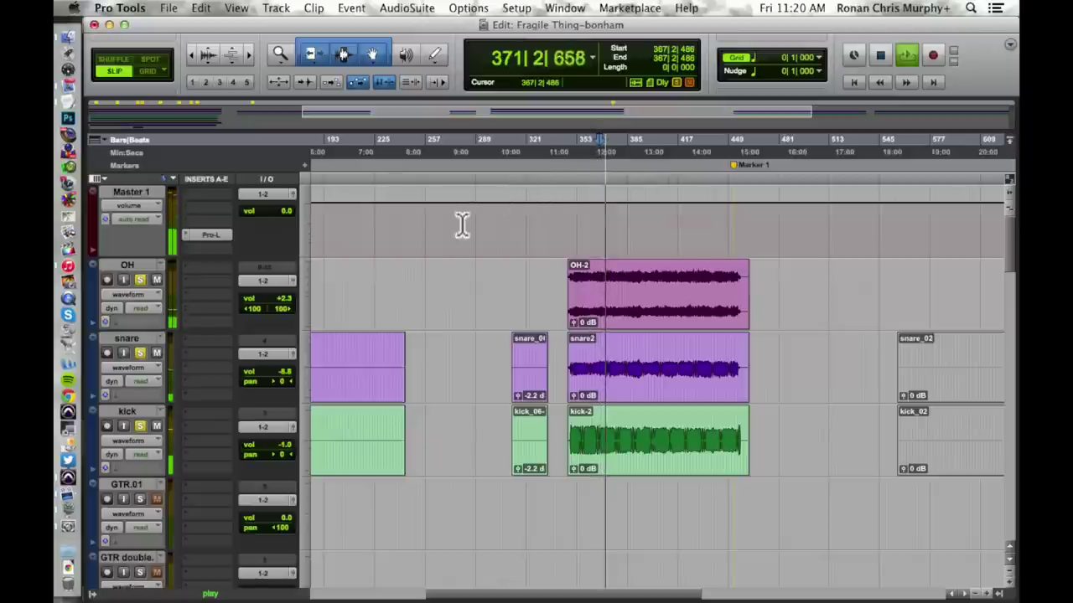
key(space)
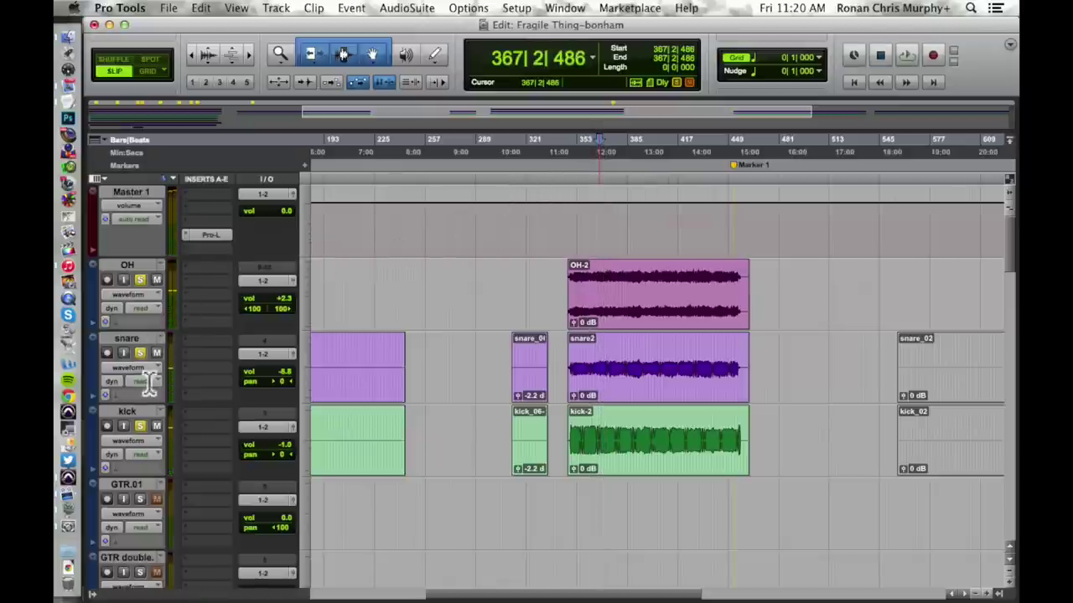
click(140, 426)
super+click(140, 426)
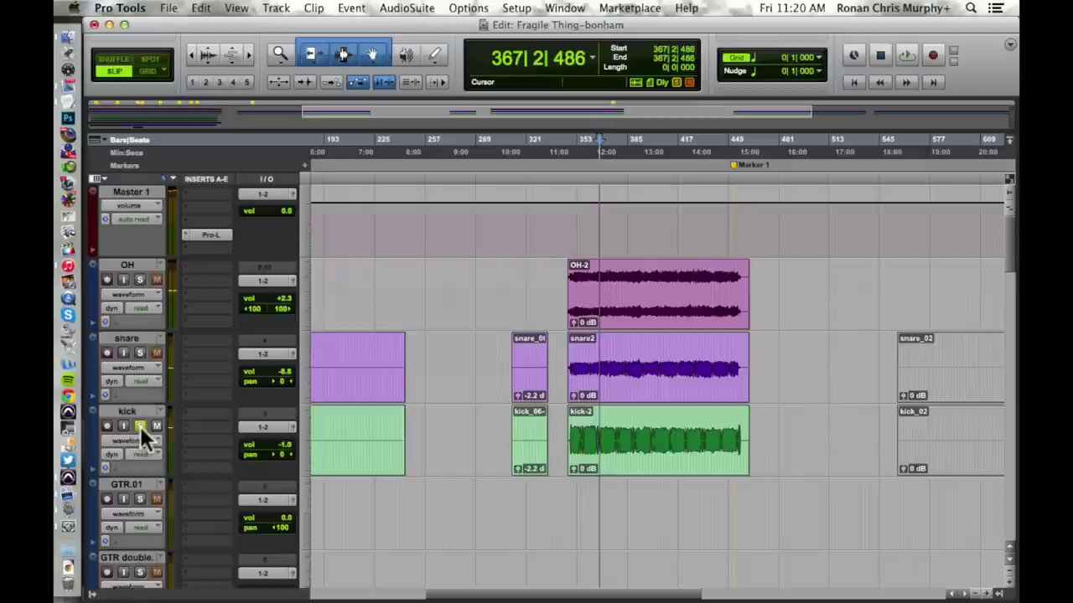
key(space)
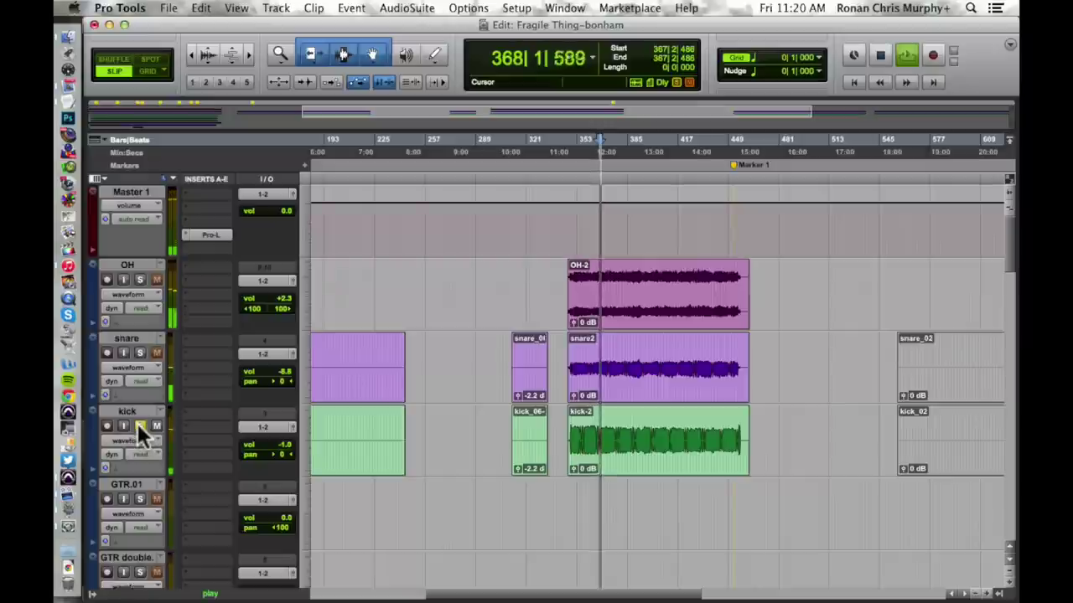
key(space)
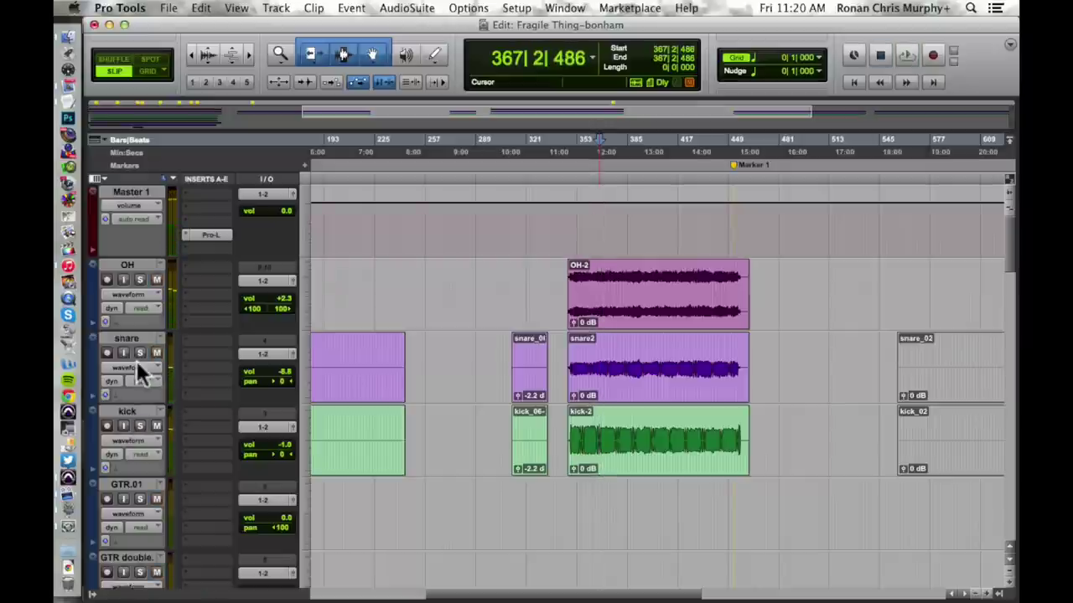
- Audition the snare and the overheads soloed, then add the snare back into the solo
super+click(139, 353)
key(space)
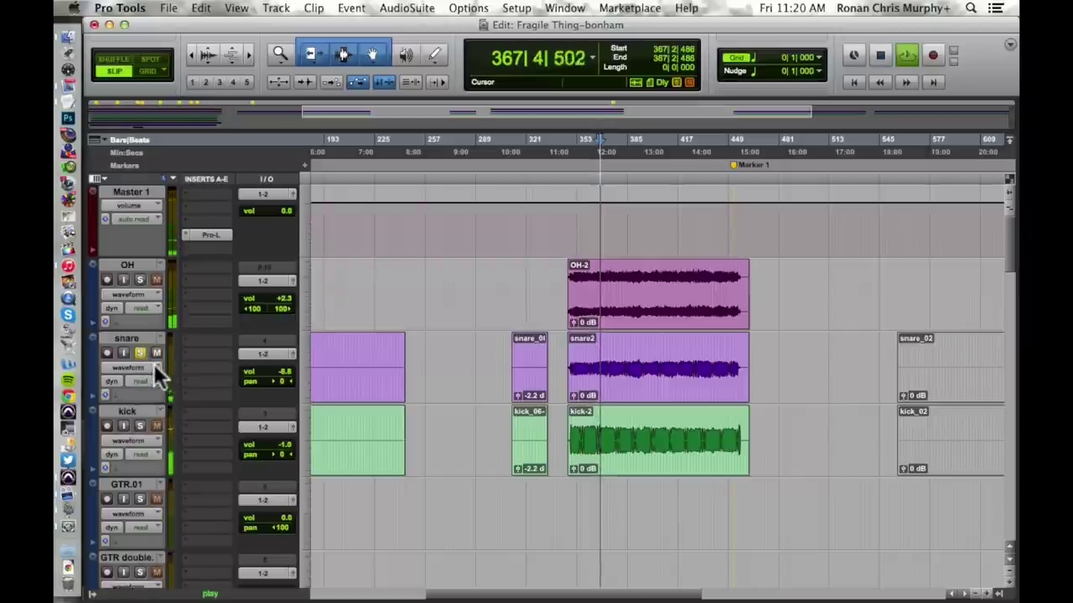
key(space)
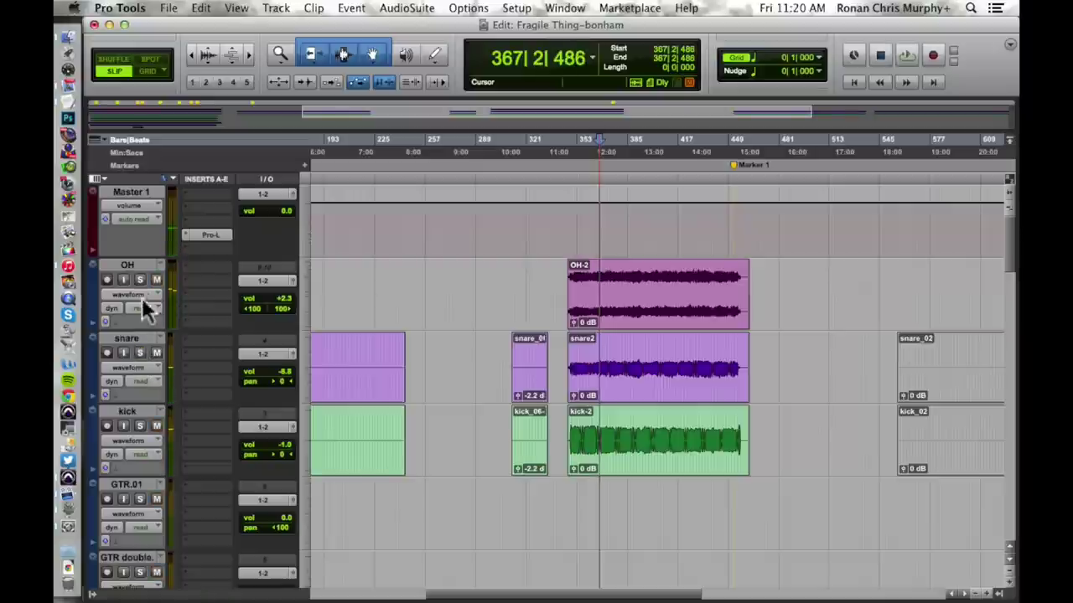
super+click(140, 280)
key(space)
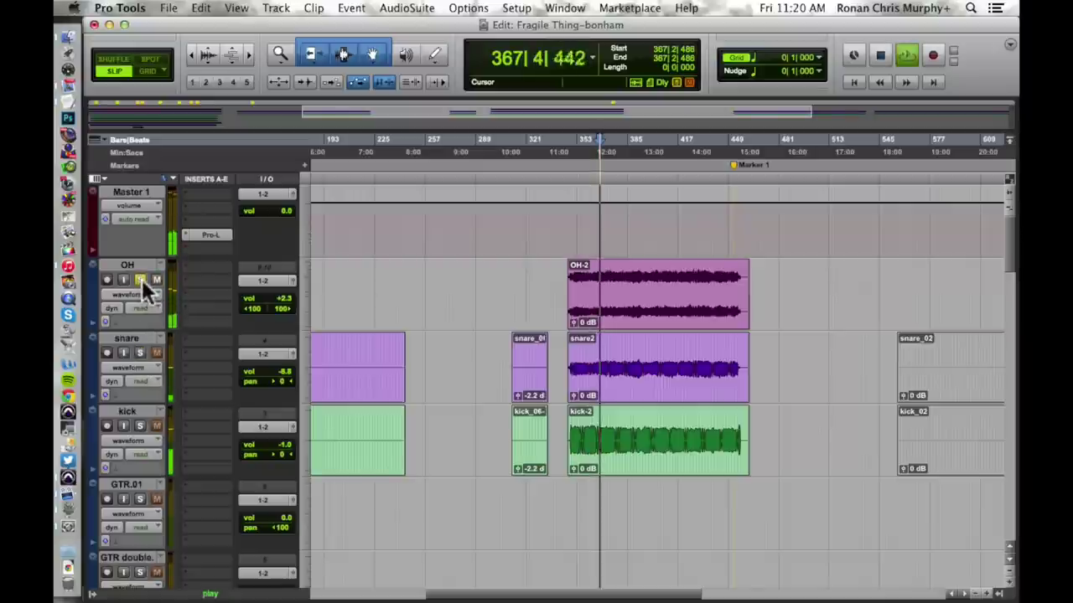
key(space)
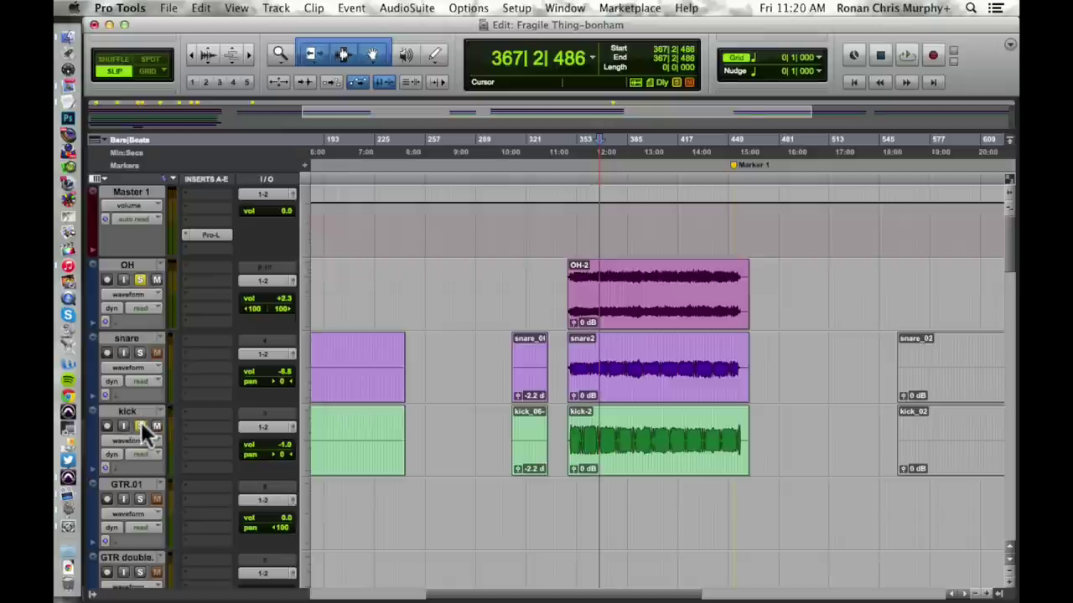
key(space)
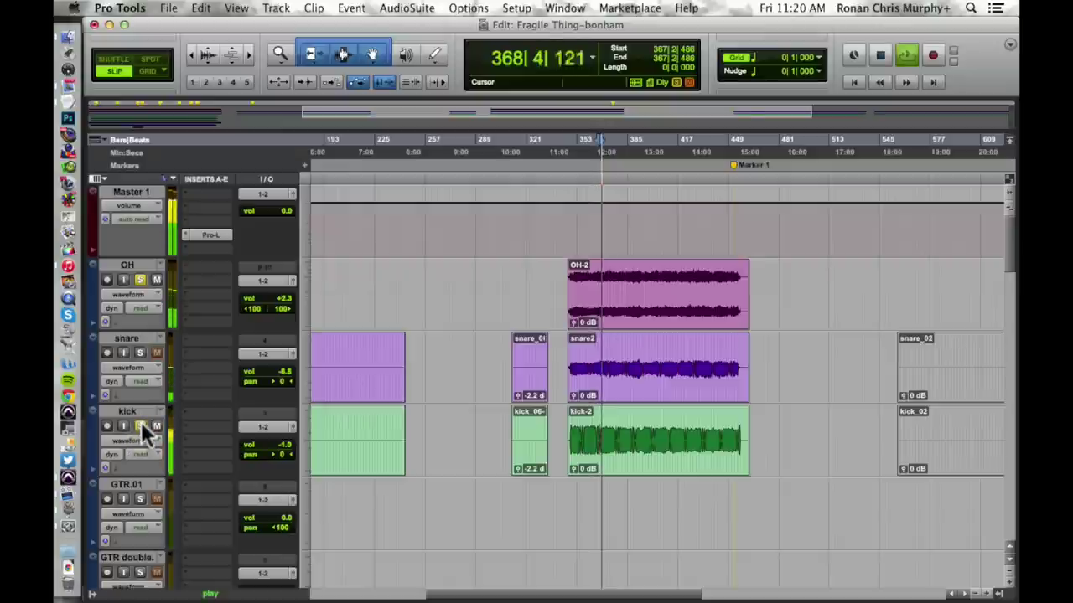
key(space)
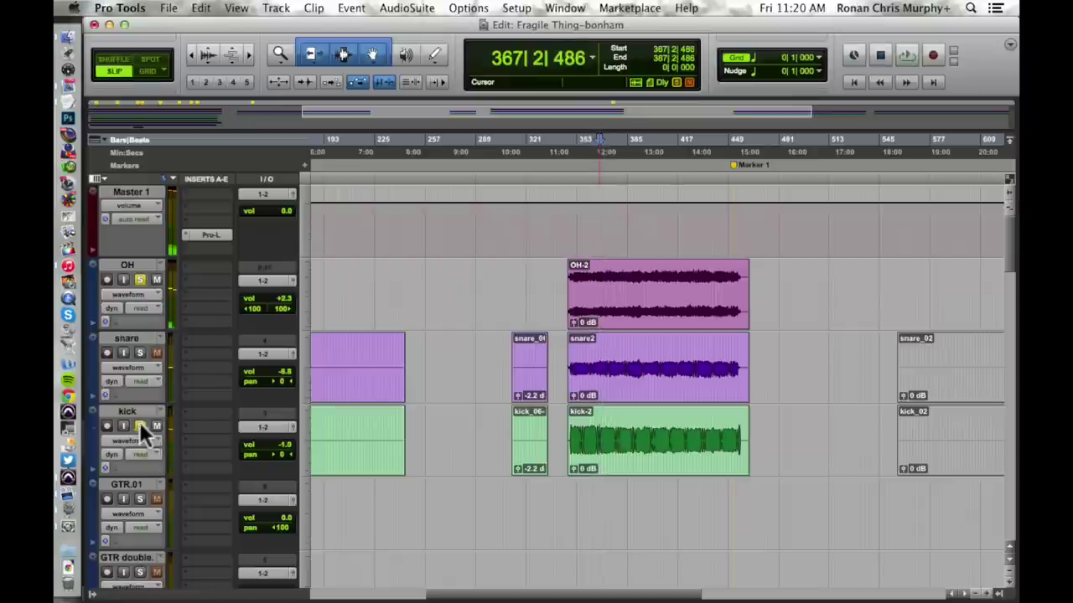
click(139, 353)
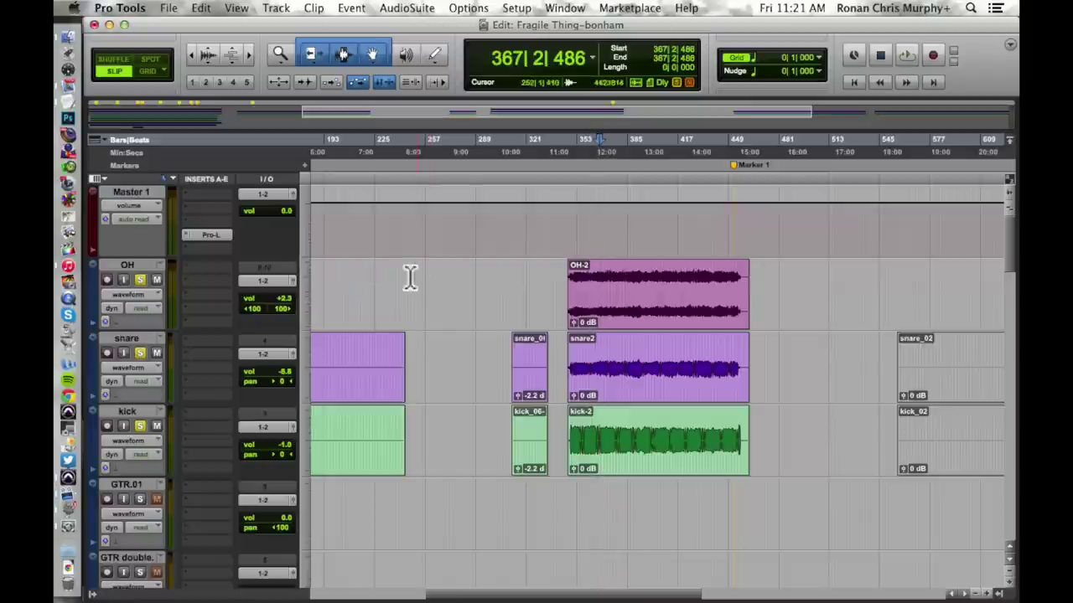
- Insert a BF-76 limiter on the OH track
click(188, 293)
mouse_move(239, 319)
mouse_move(384, 320)
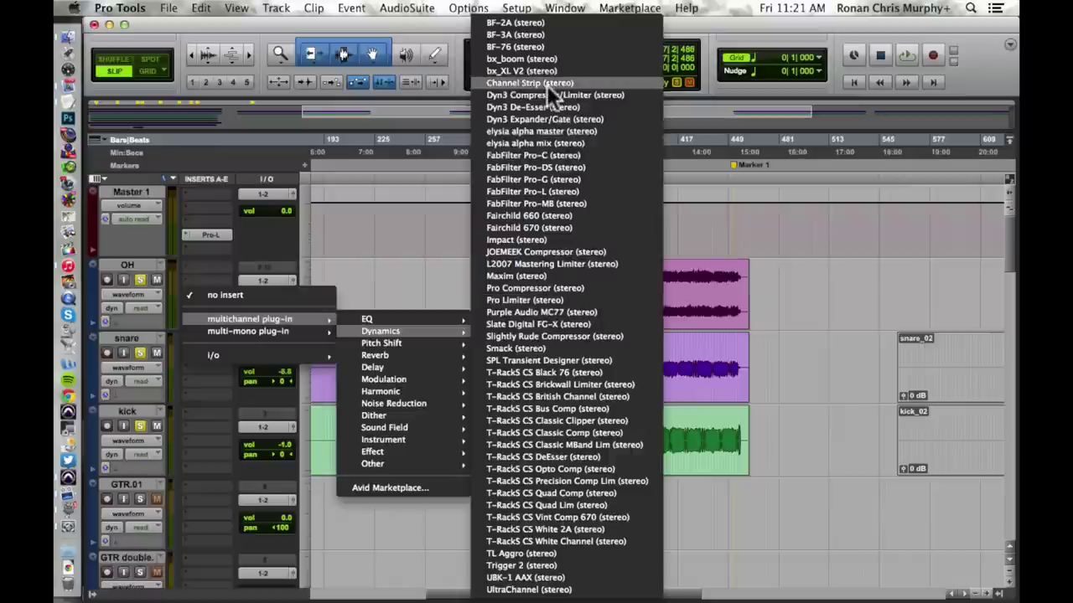
click(545, 46)
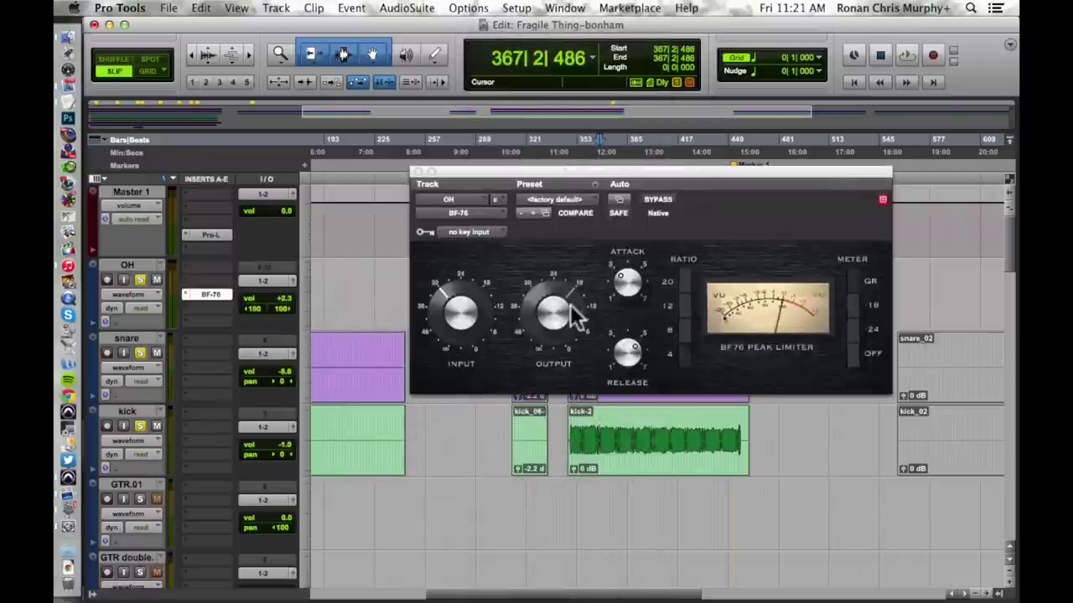
- Lower the BF-76 output and raise its input while listening, then close the limiter window
drag(553, 310, 548, 330)
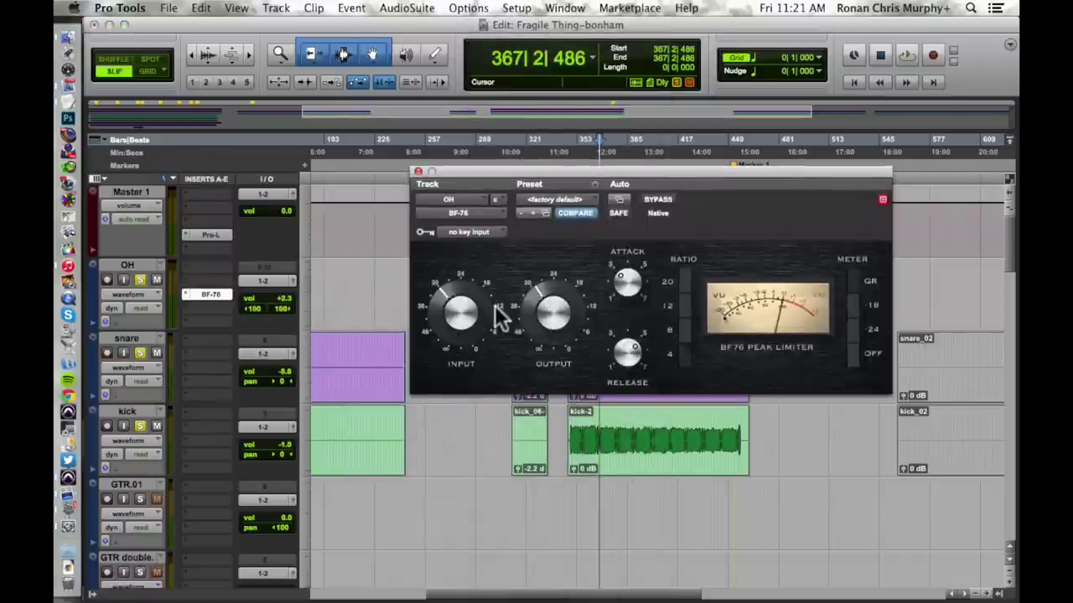
key(space)
key(space)
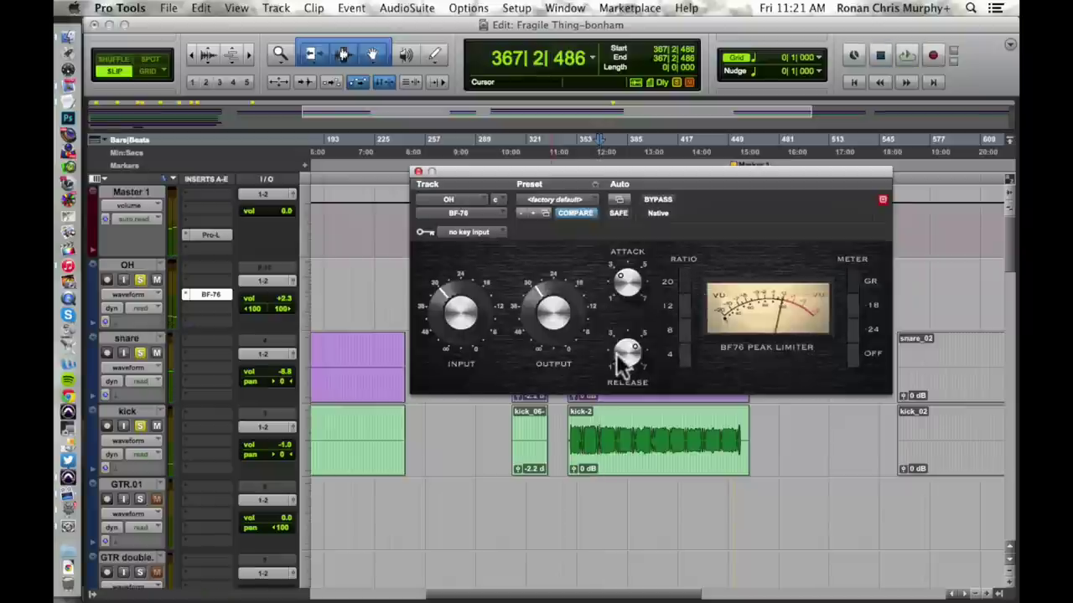
key(space)
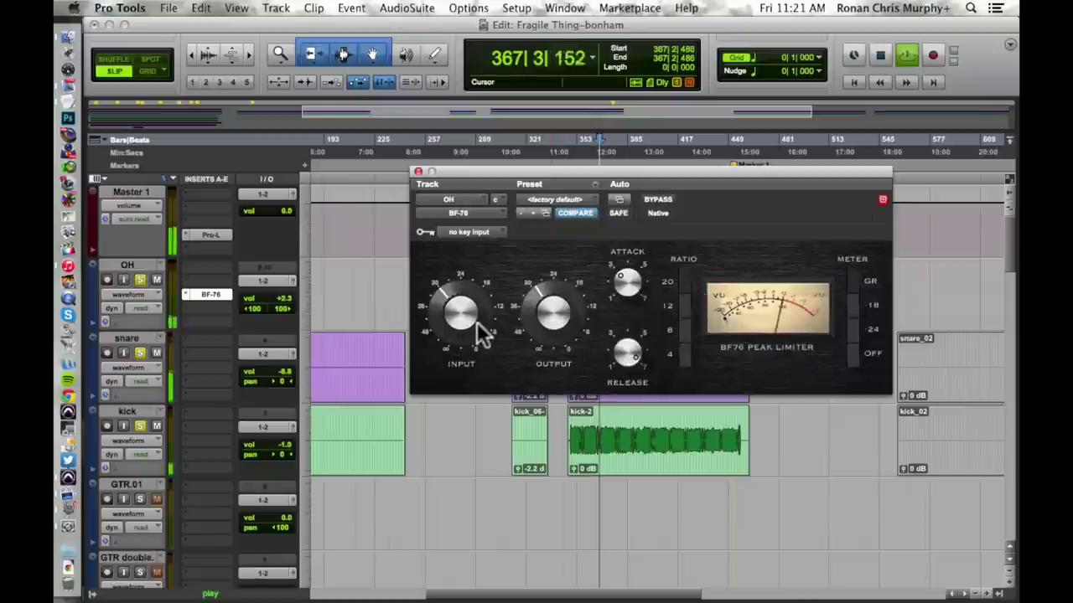
drag(442, 318, 447, 284)
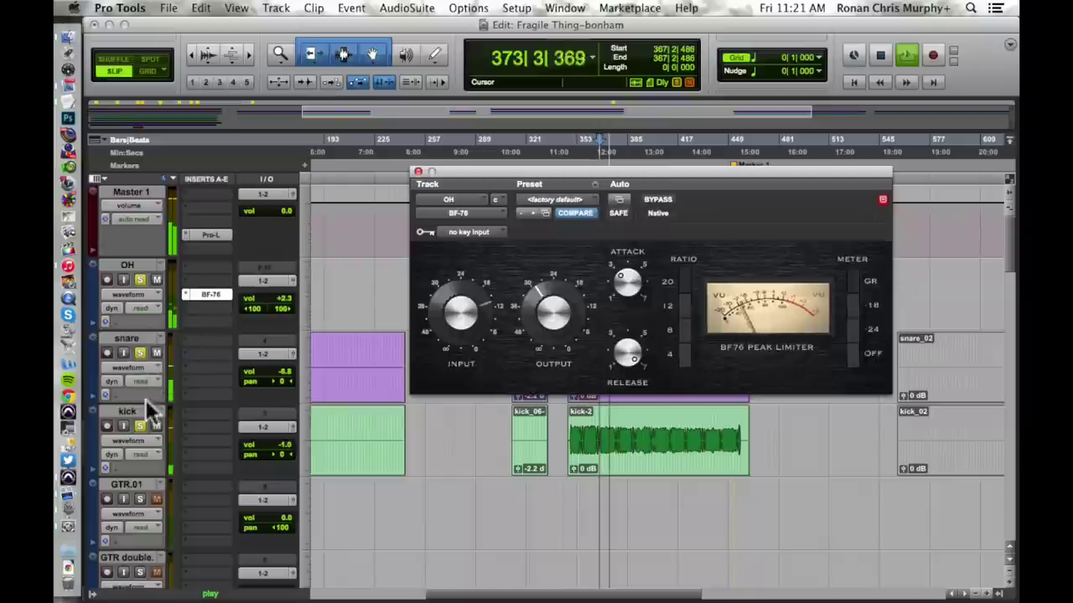
key(space)
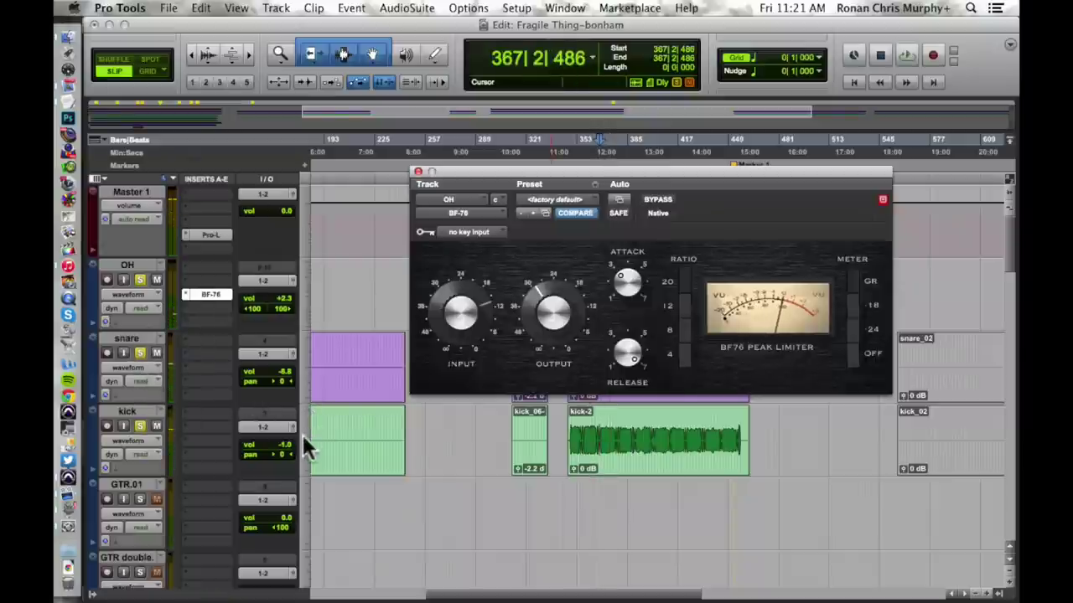
click(418, 173)
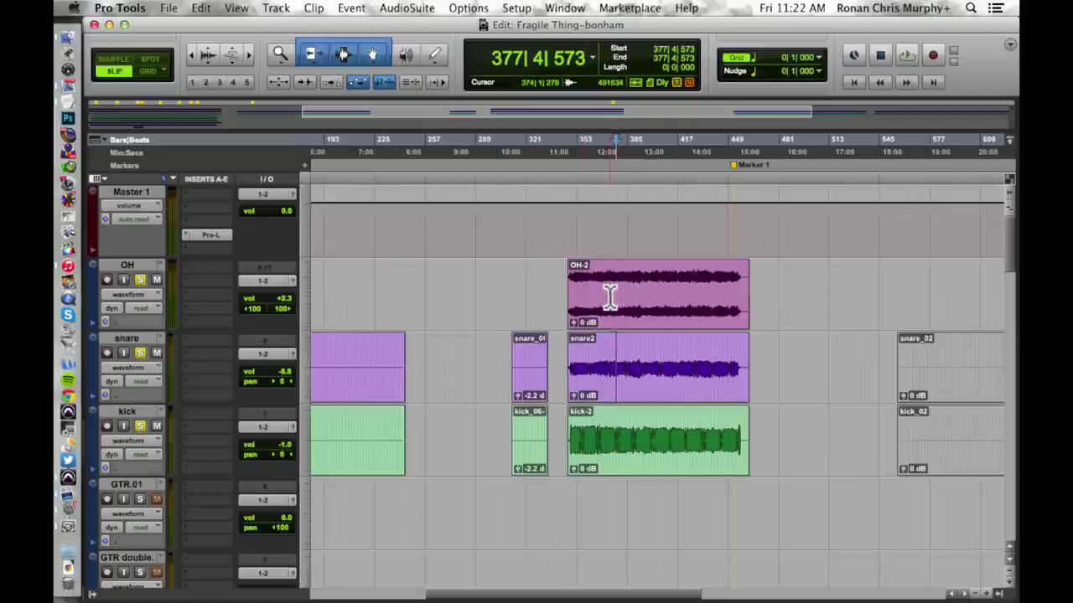
- Insert the SPL Transient Designer on the OH track and move its window aside
click(187, 288)
mouse_move(243, 305)
mouse_move(366, 306)
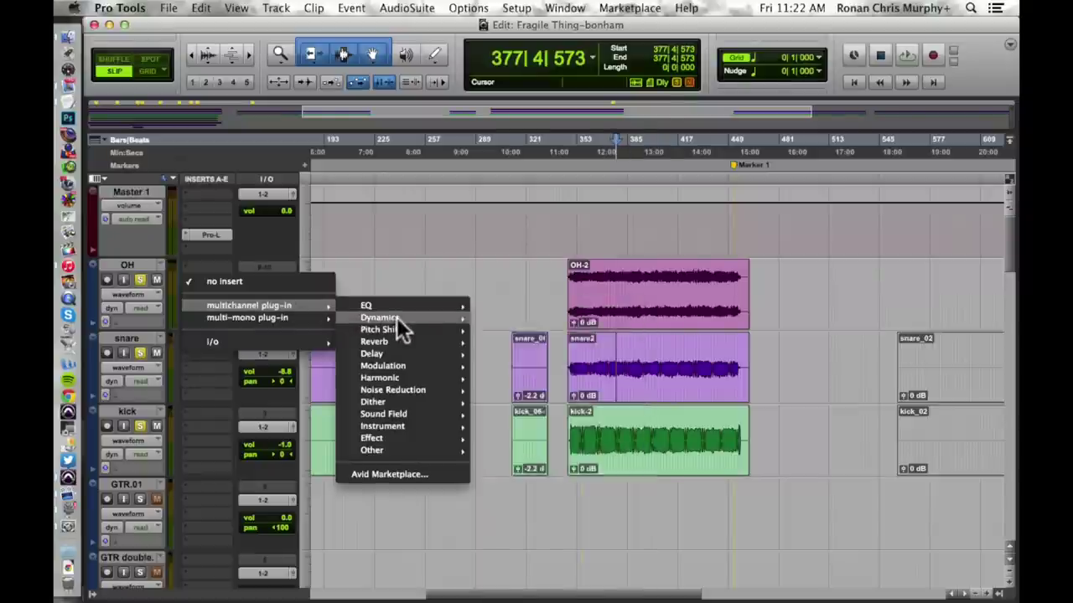
mouse_move(396, 316)
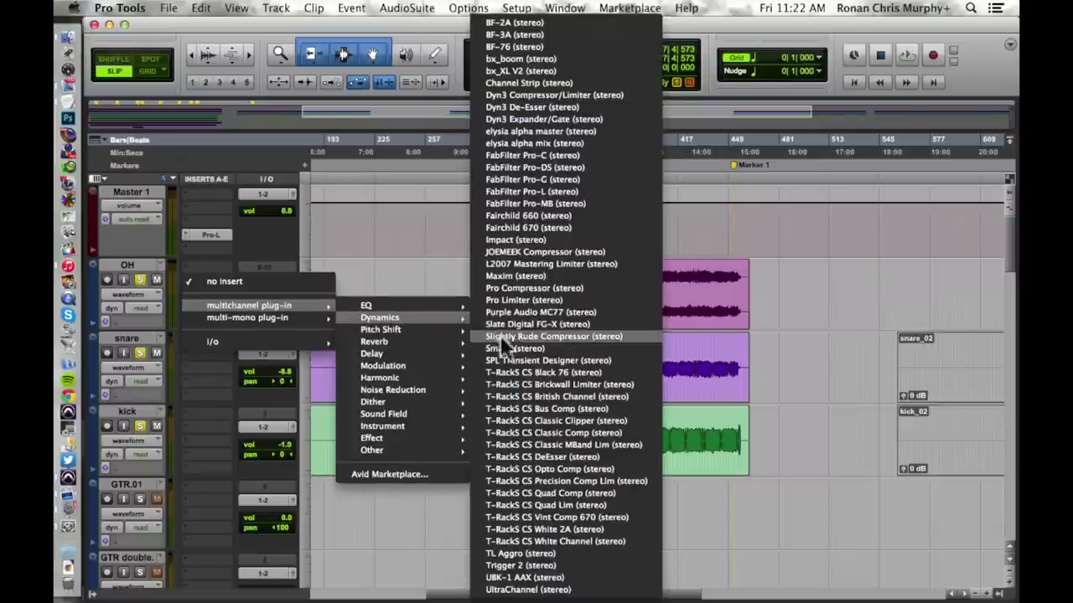
click(557, 358)
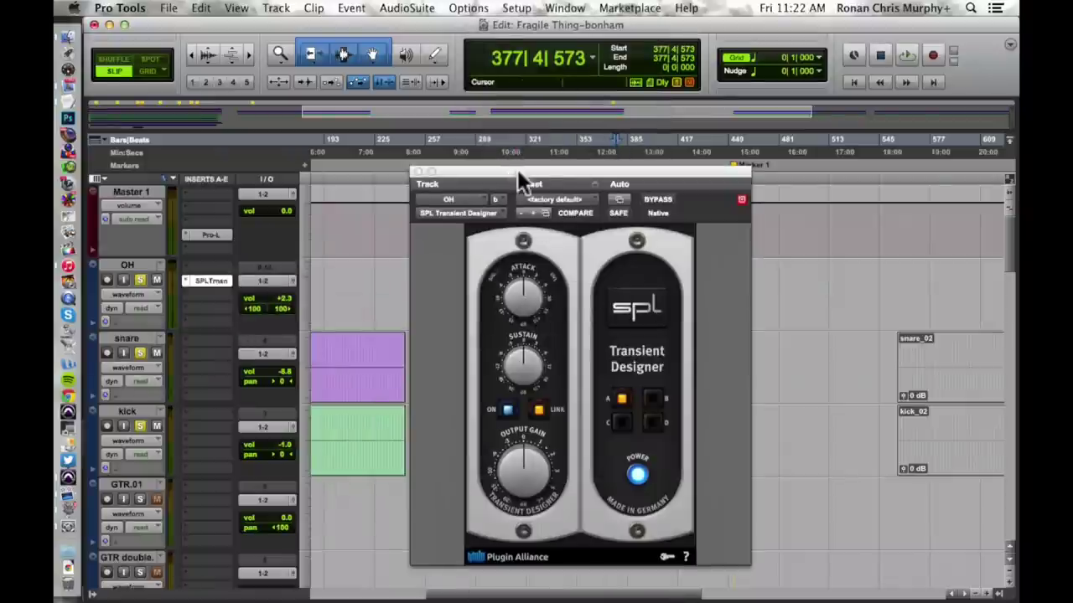
drag(519, 170, 376, 47)
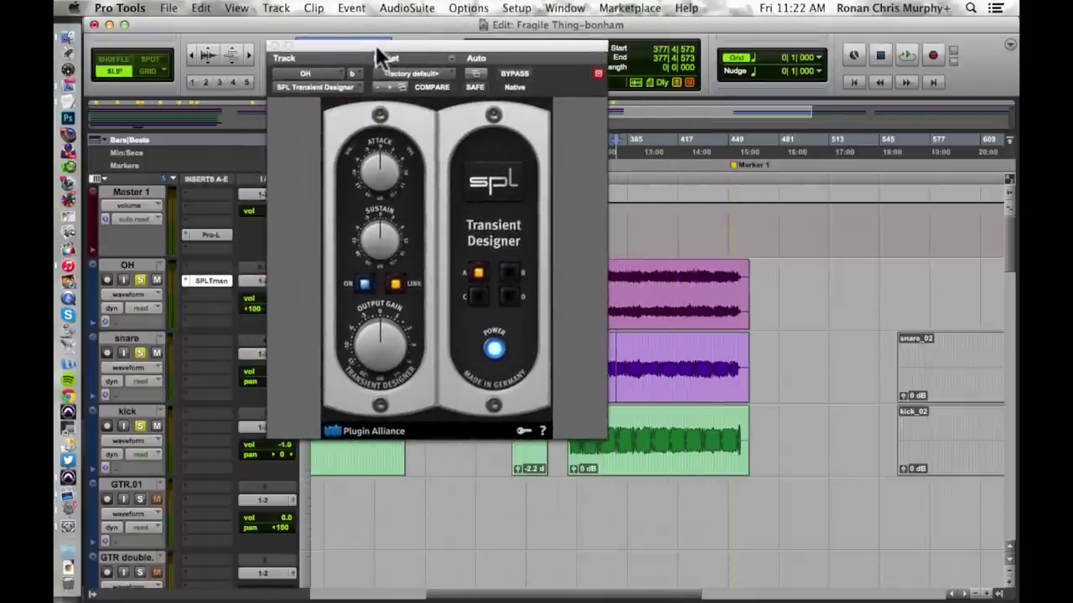
drag(392, 41, 450, 24)
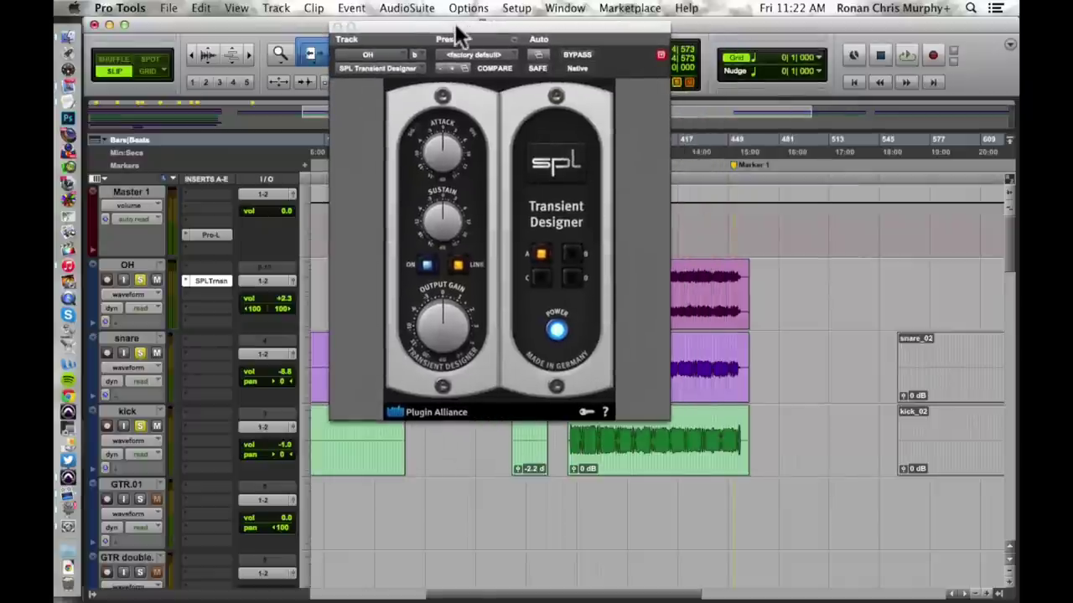
- Adjust the Transient Designer's sustain and attack on the overheads during playback
key(space)
click(435, 223)
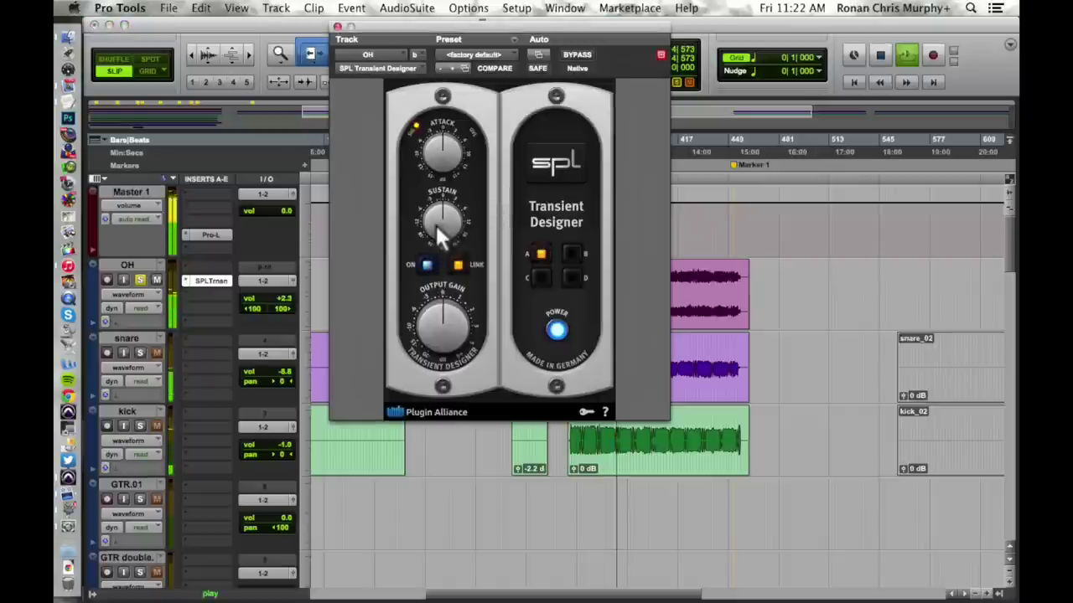
drag(436, 219, 433, 171)
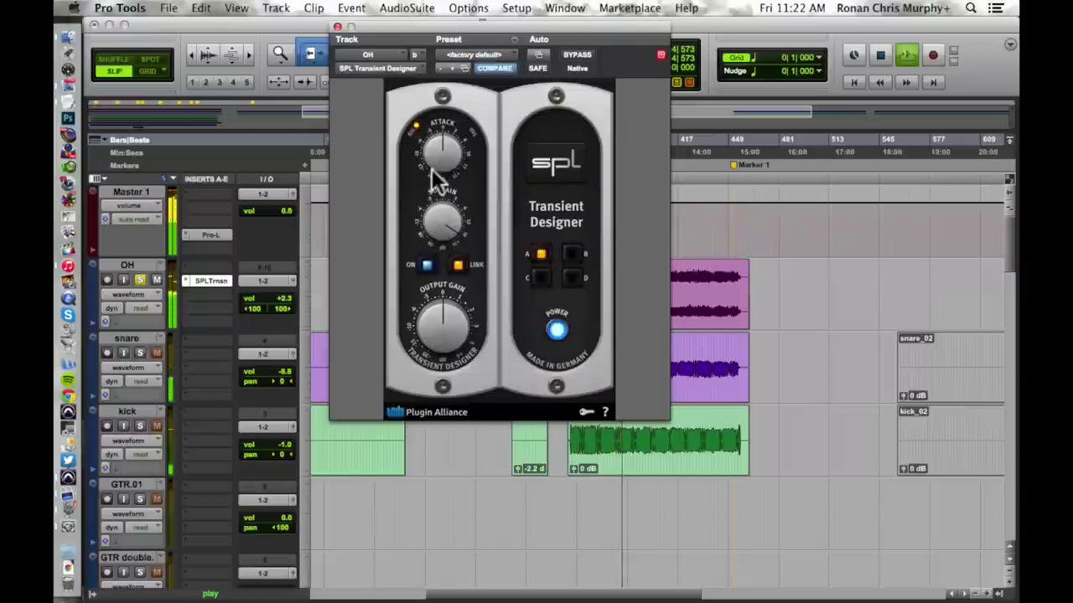
key(space)
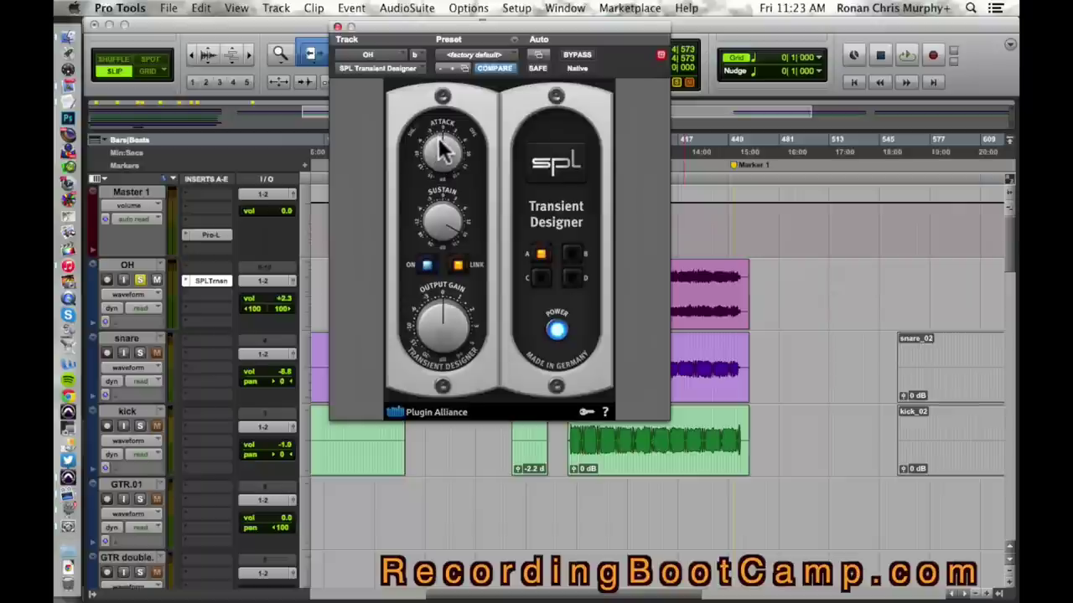
key(space)
drag(439, 149, 444, 164)
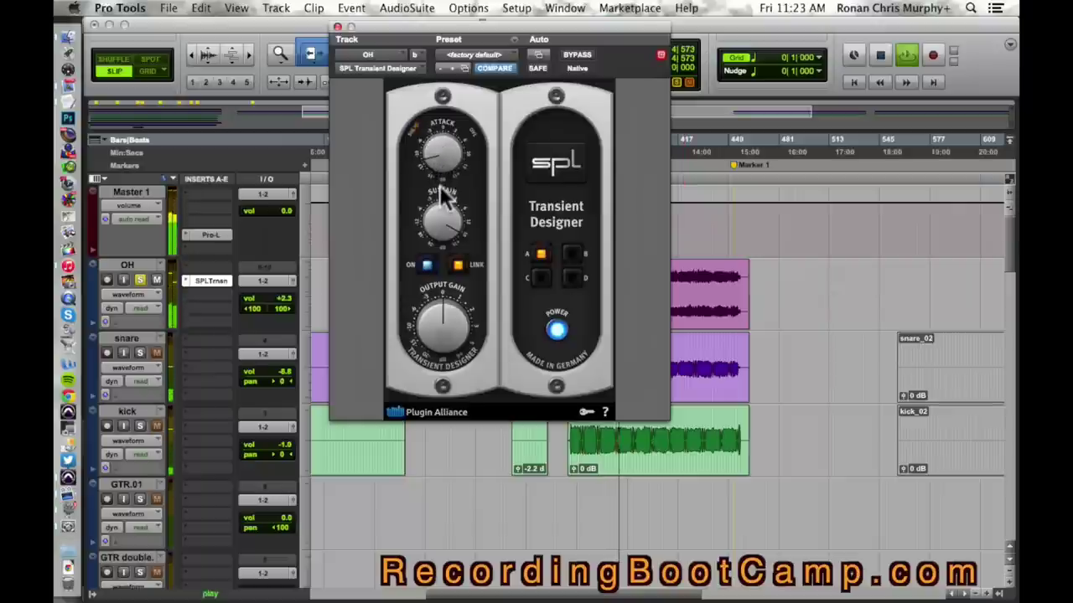
mouse_move(443, 196)
mouse_down()
mouse_move(448, 233)
mouse_move(439, 210)
mouse_up()
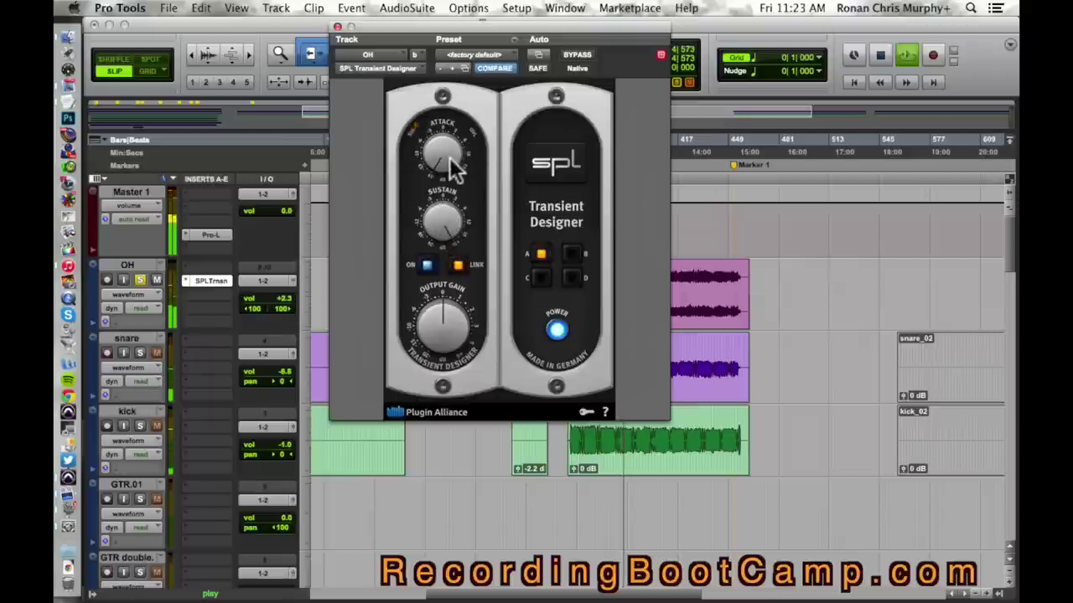
key(space)
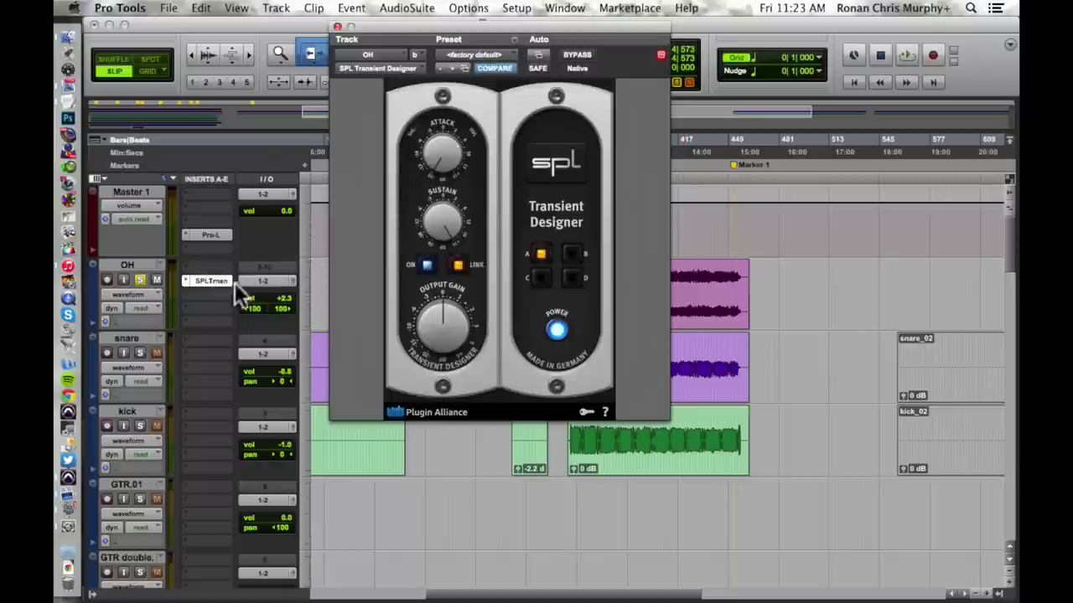
click(211, 283)
- Move the SPL Transient Designer down one insert slot on the OH track
drag(209, 296, 210, 307)
click(186, 268)
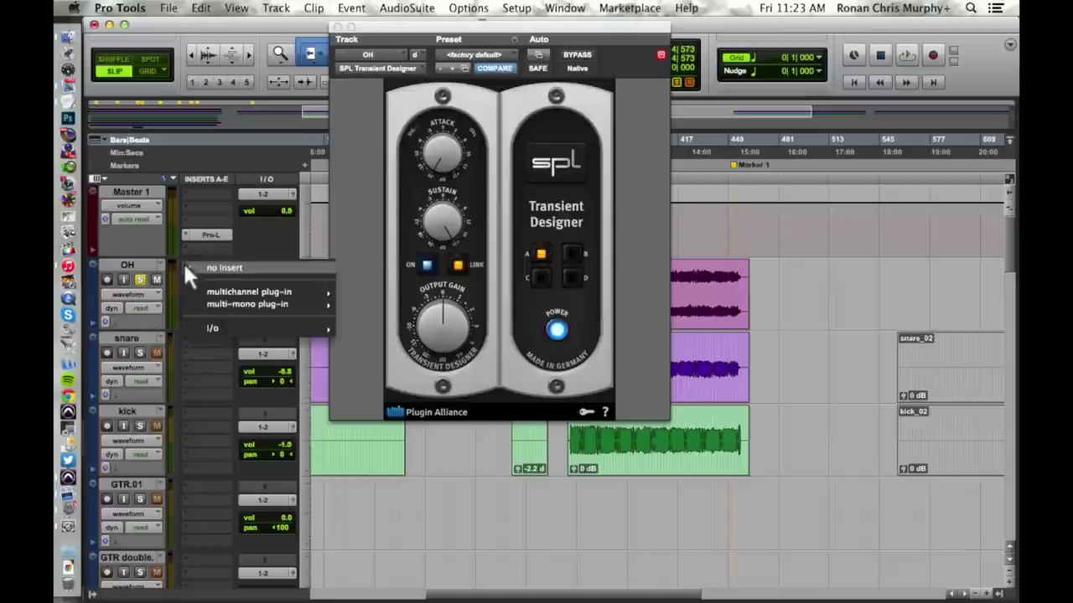
click(261, 239)
- Duplicate the OH track with inserts excluded, creating OH.dup1
click(134, 265)
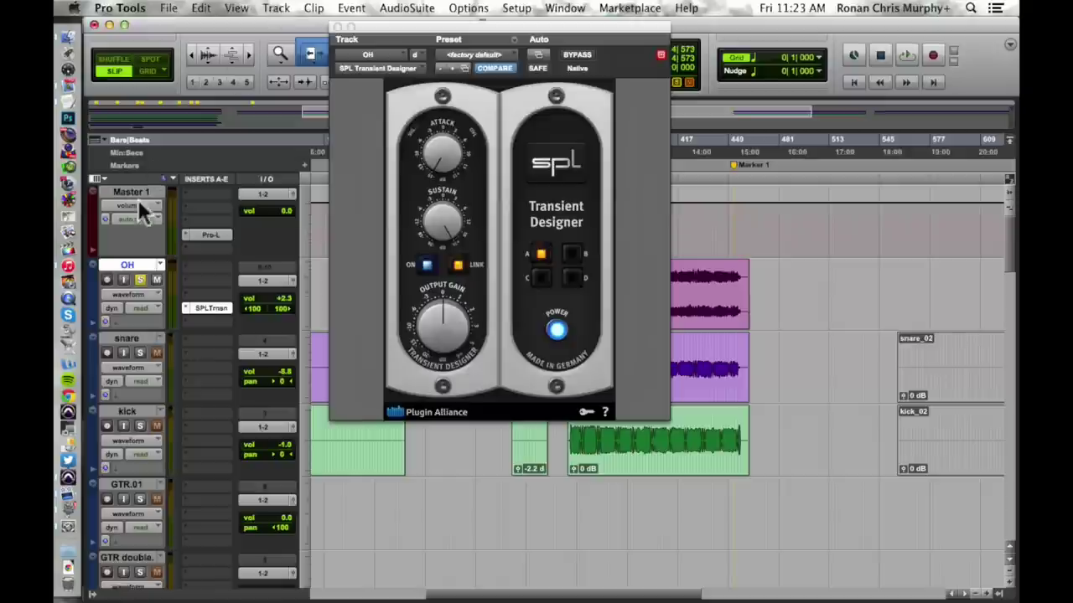
click(279, 8)
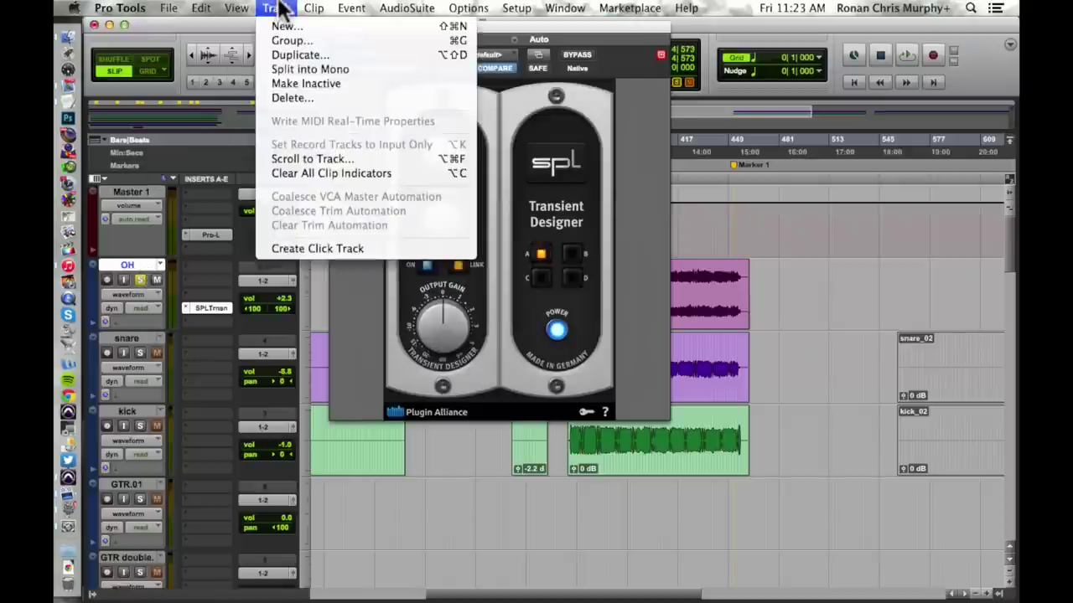
click(295, 55)
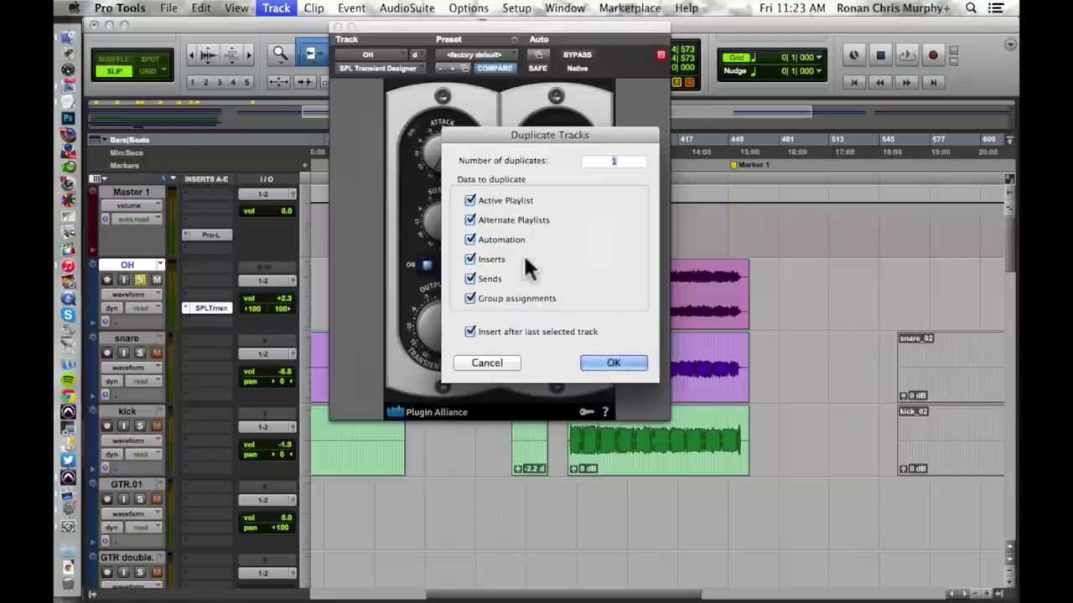
click(470, 259)
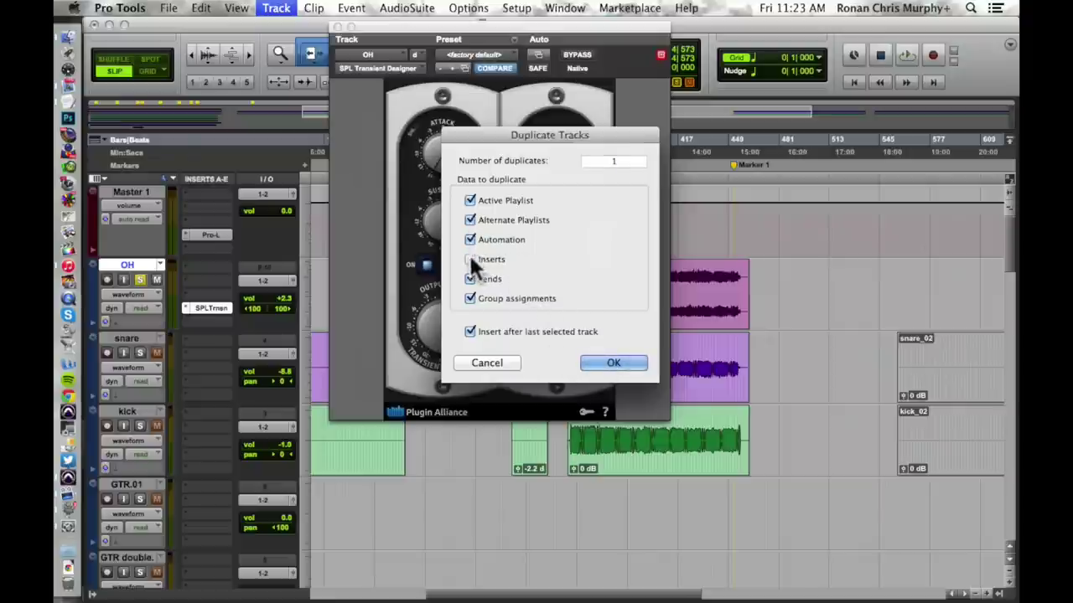
click(605, 363)
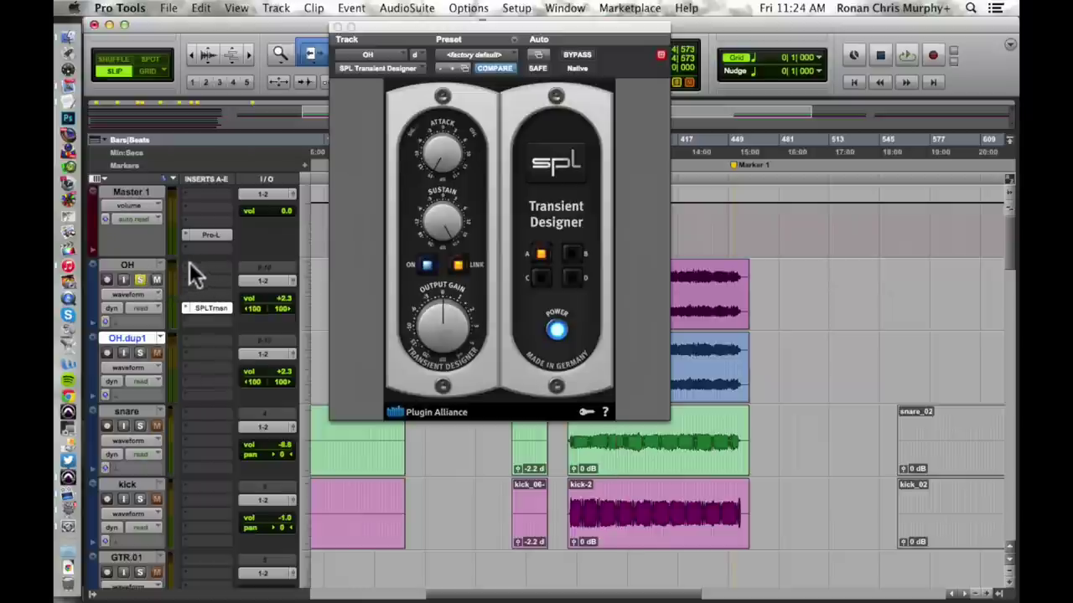
- Put an EQ3 7-Band on the OH track's first insert
key(space)
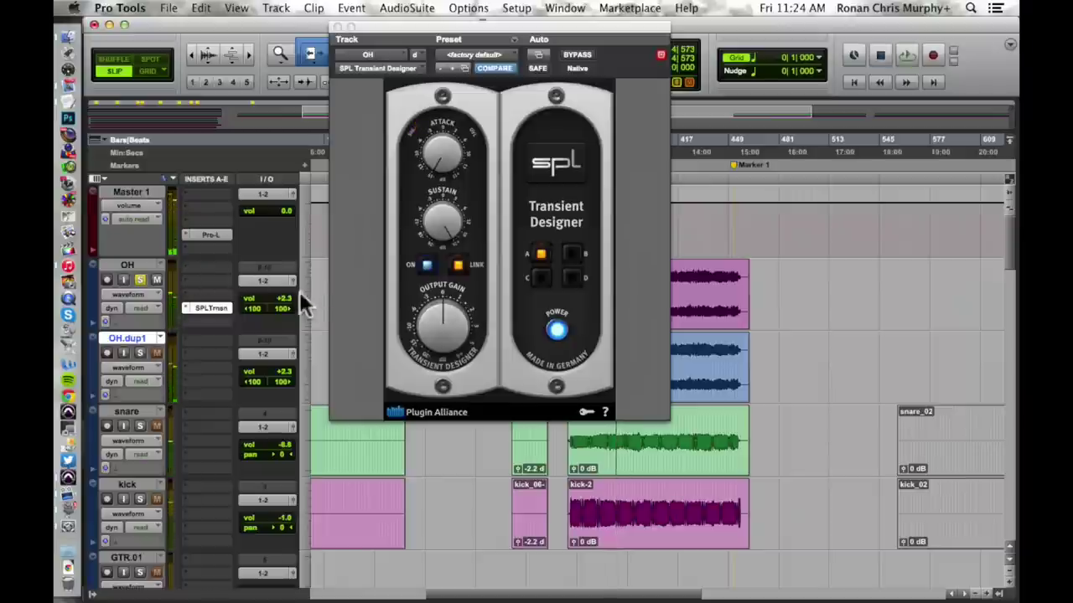
click(199, 269)
mouse_move(252, 291)
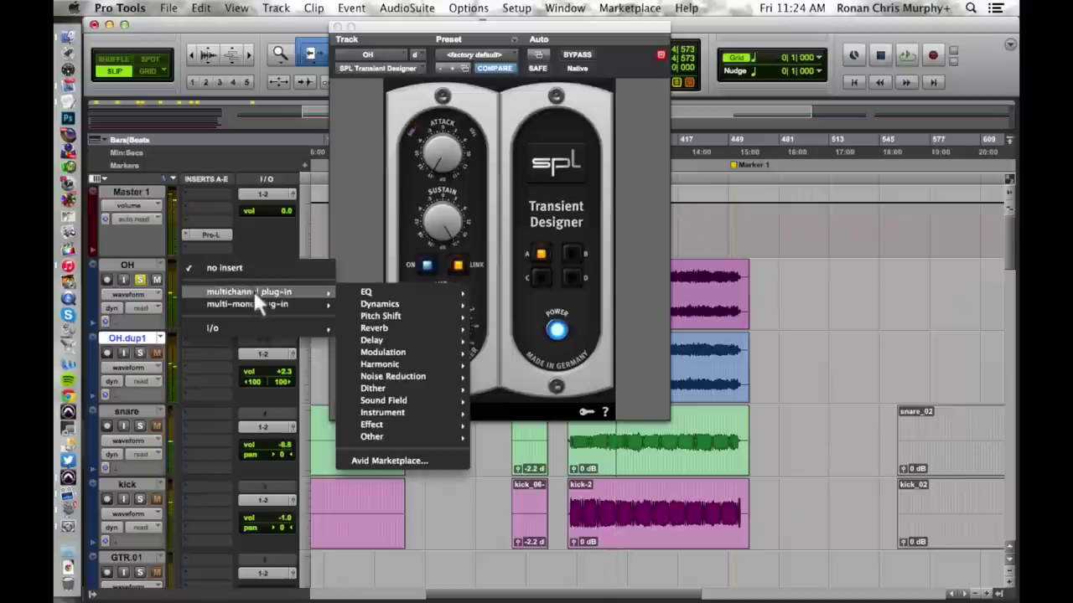
mouse_move(372, 292)
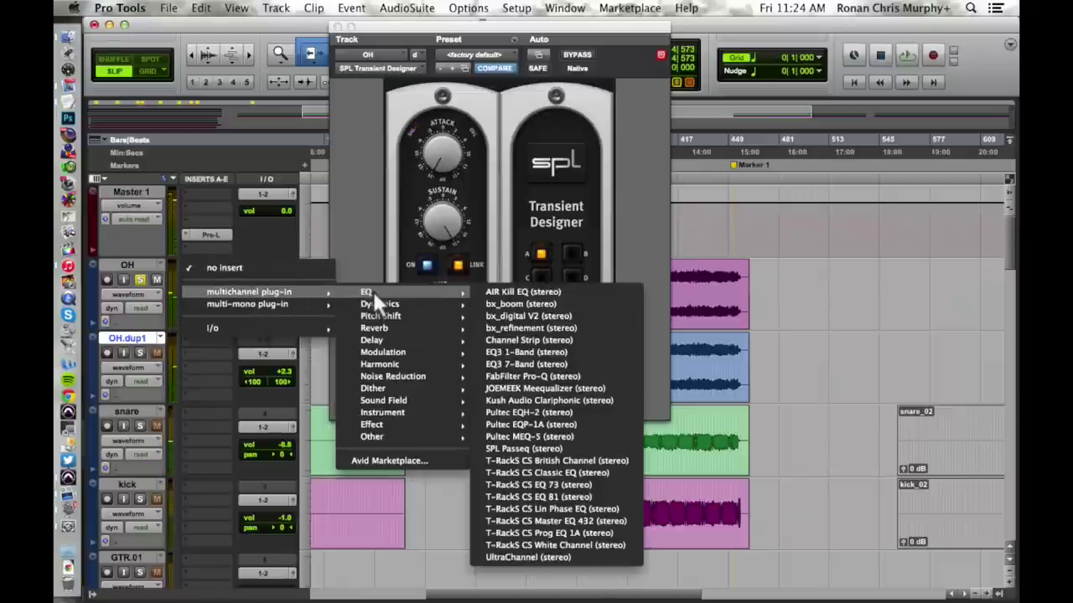
click(573, 362)
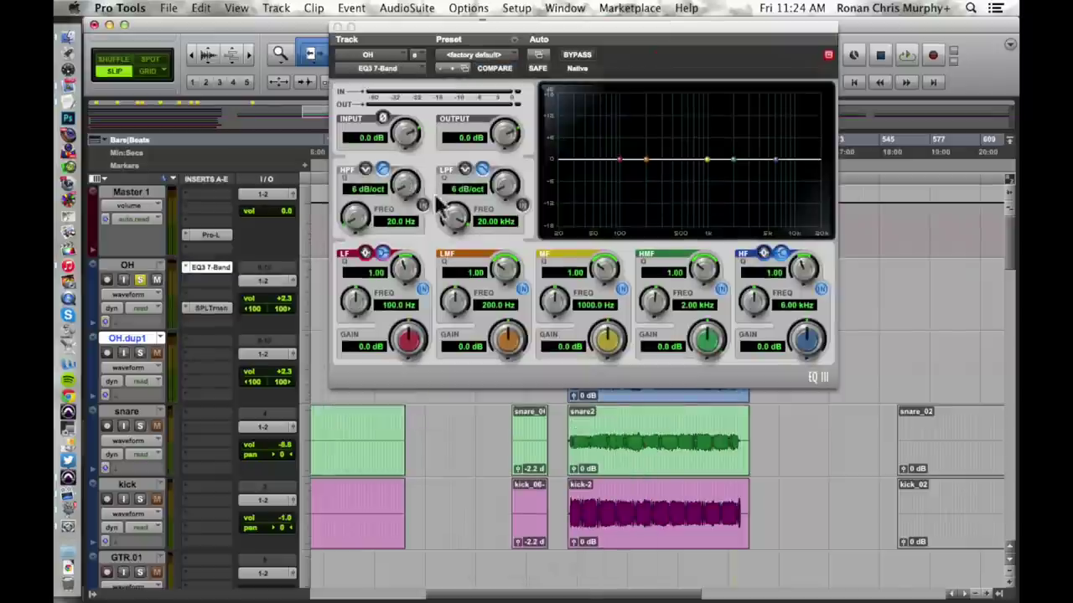
- Enable the EQ's low-pass filter at 2.65 kHz and compare it against bypass during playback
click(522, 205)
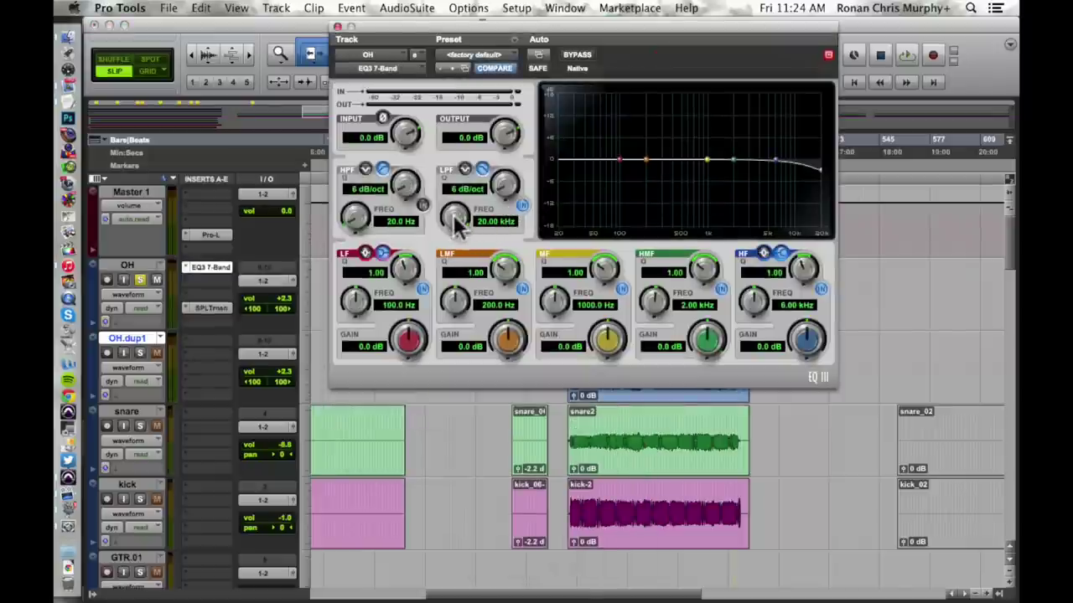
drag(455, 221, 455, 268)
key(space)
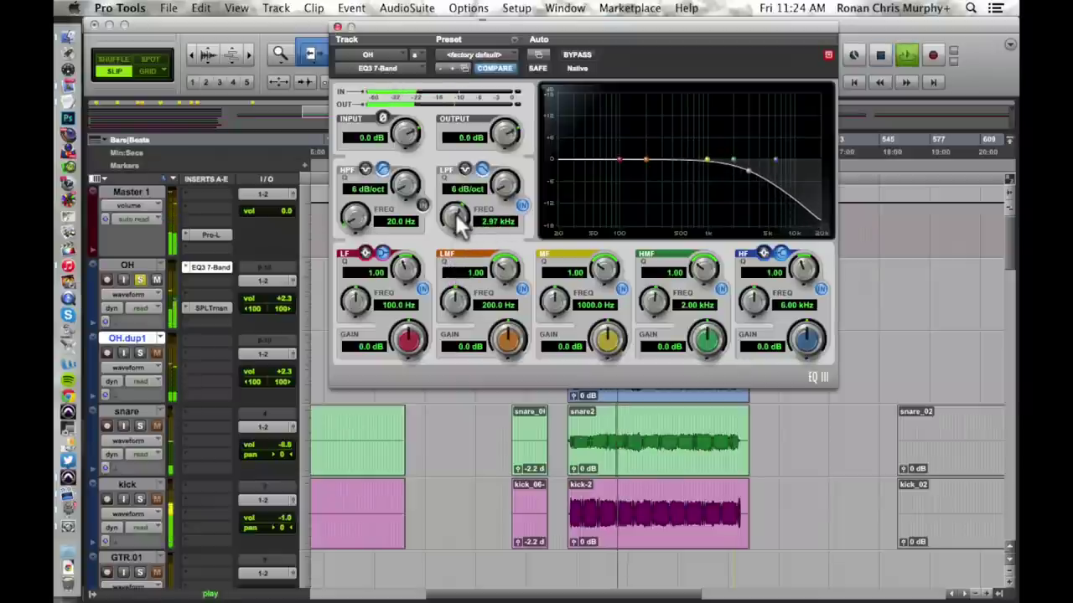
drag(459, 224, 457, 219)
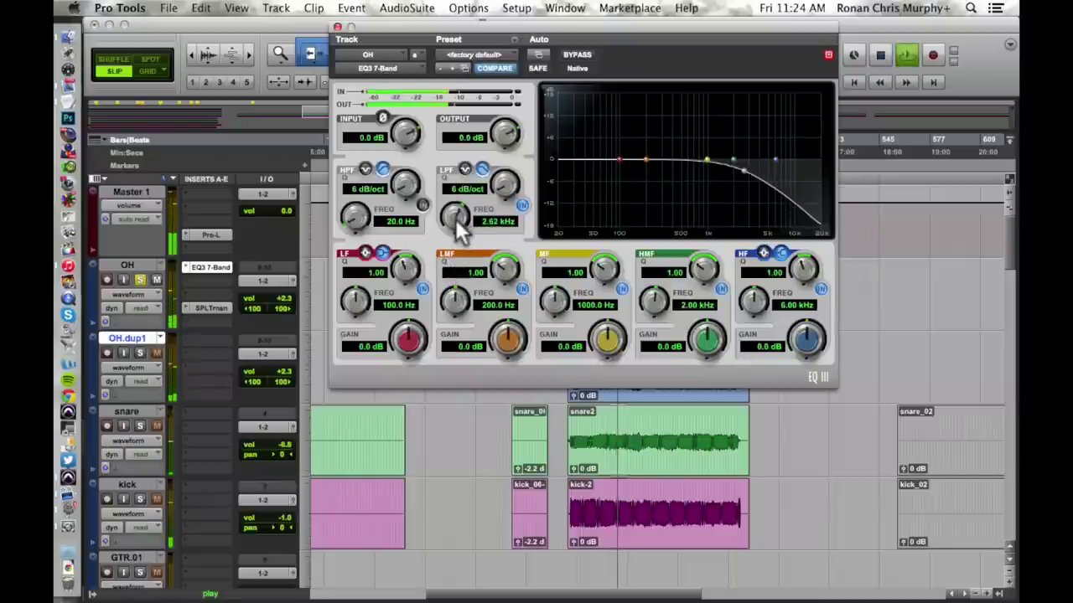
click(579, 55)
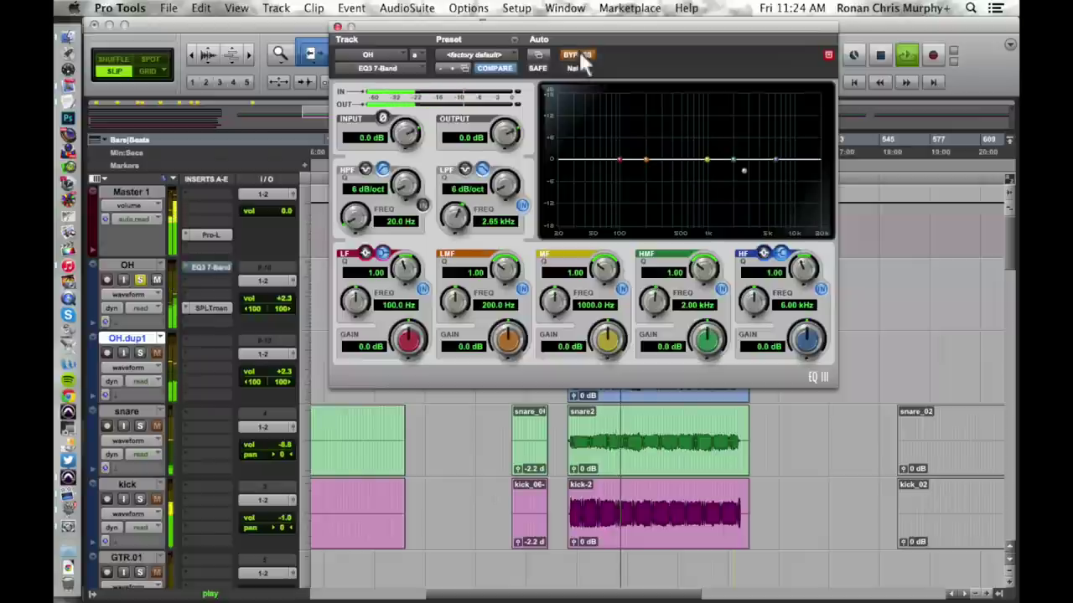
click(580, 57)
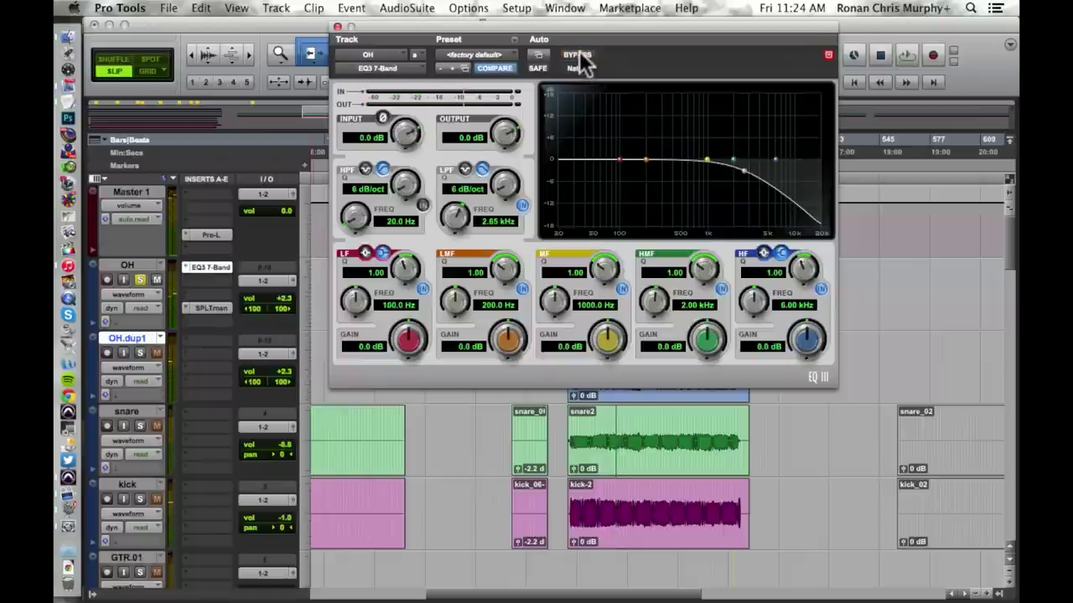
key(space)
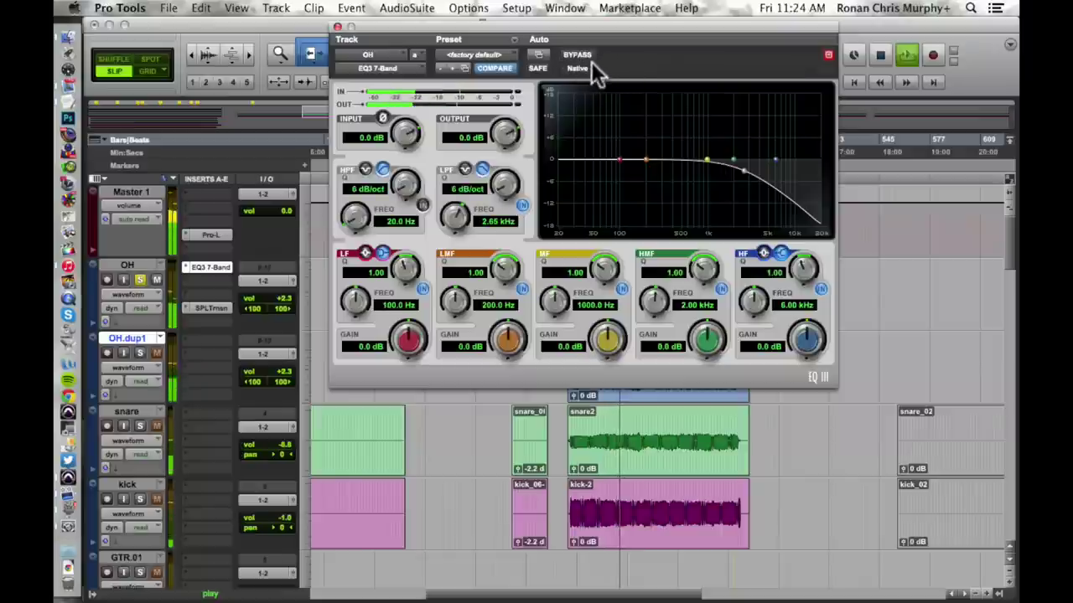
key(space)
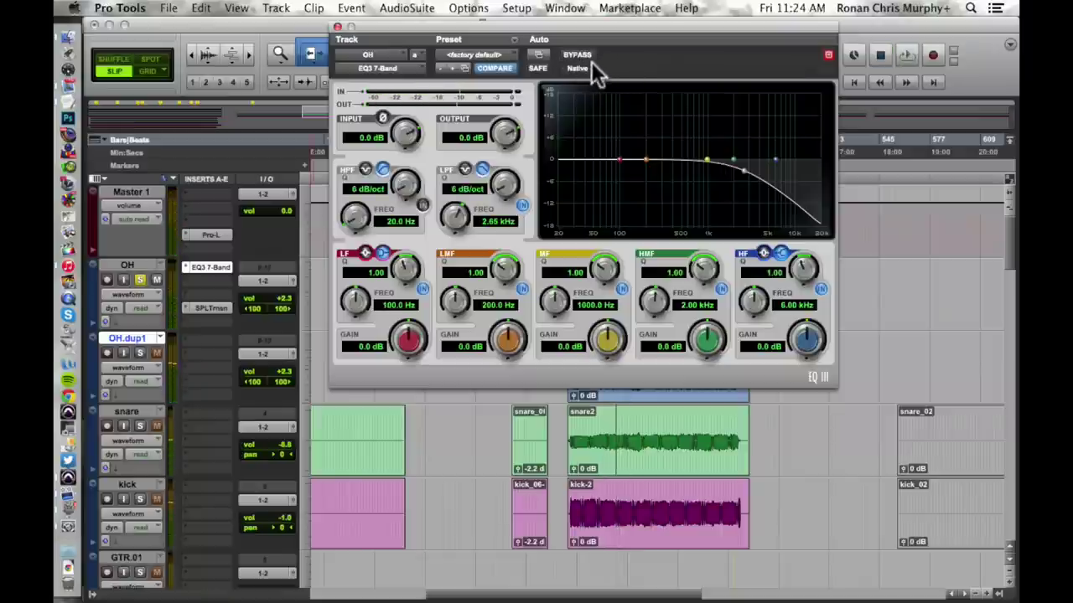
- Insert FabFilter Pro-C (stereo) from the Dynamics plug-ins on OH's second insert
click(189, 281)
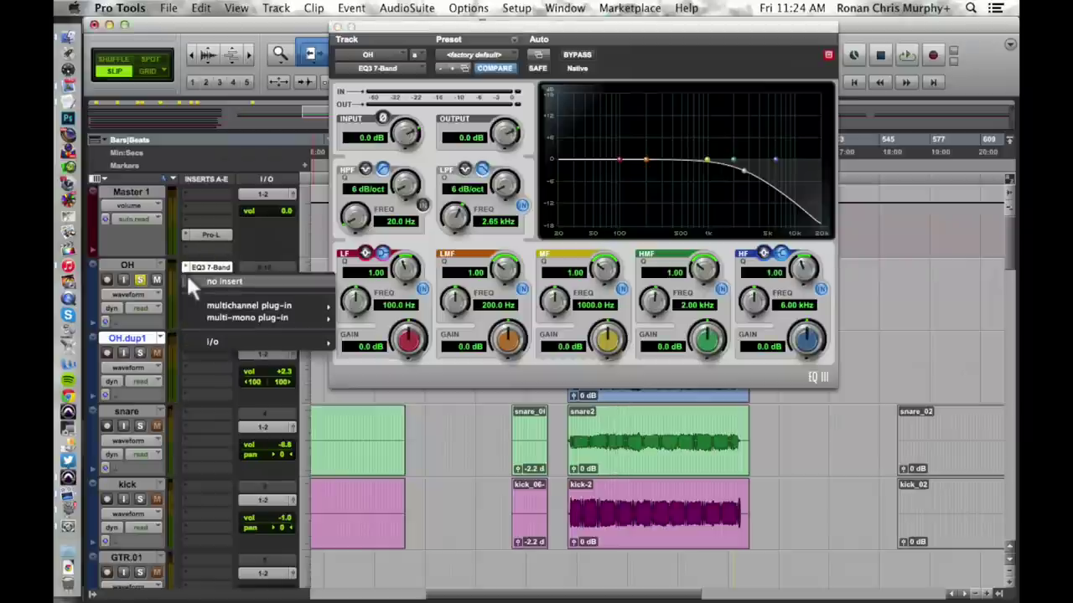
mouse_move(284, 305)
mouse_move(393, 317)
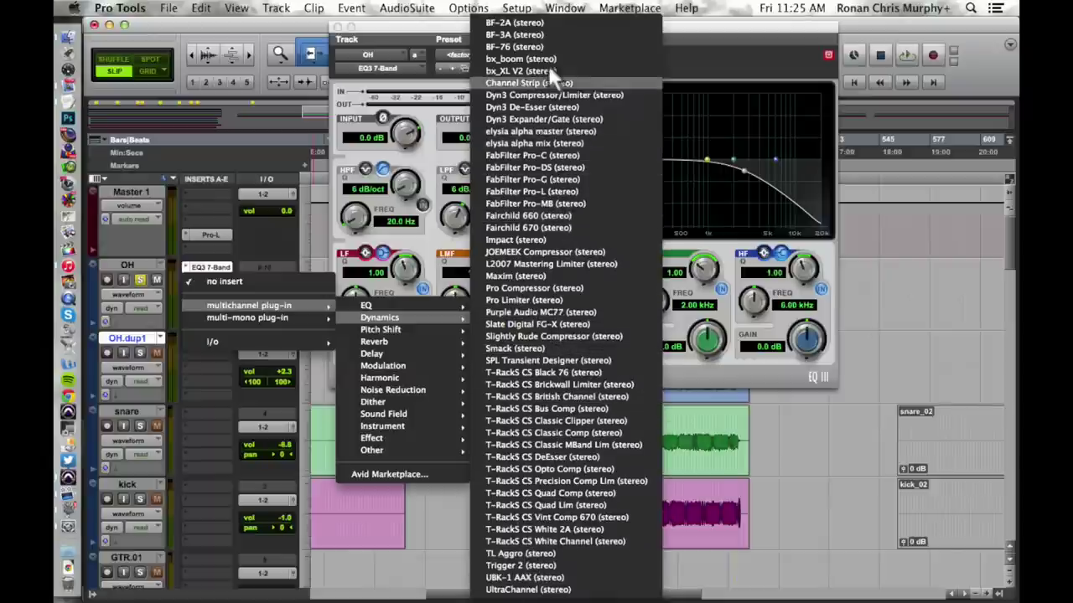
click(587, 156)
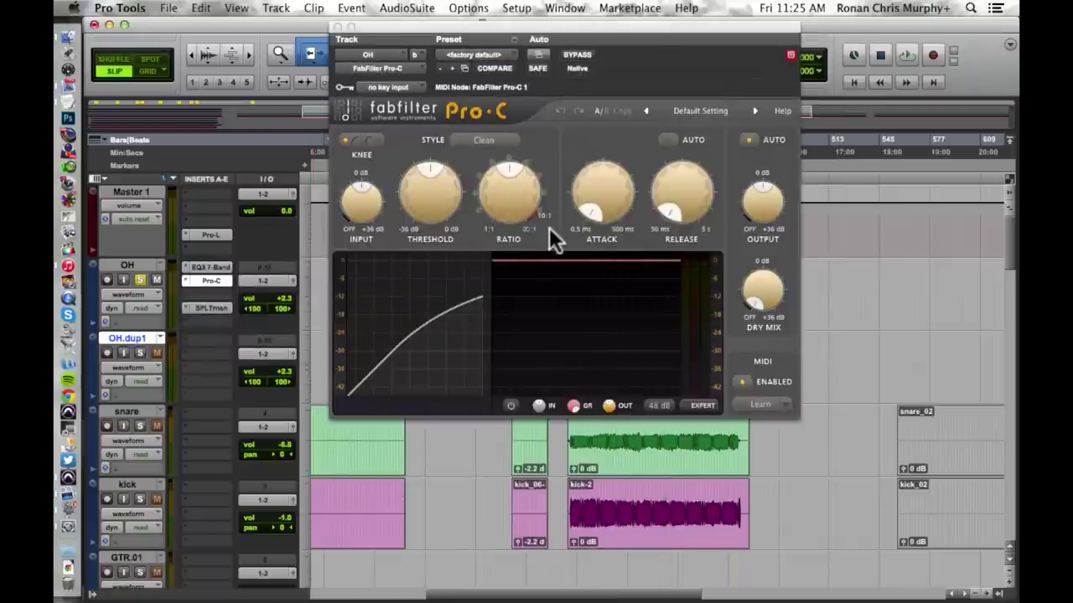
- Set the Pro-C release to about 176 ms, bypass it, and show the OH Transient Designer
click(587, 207)
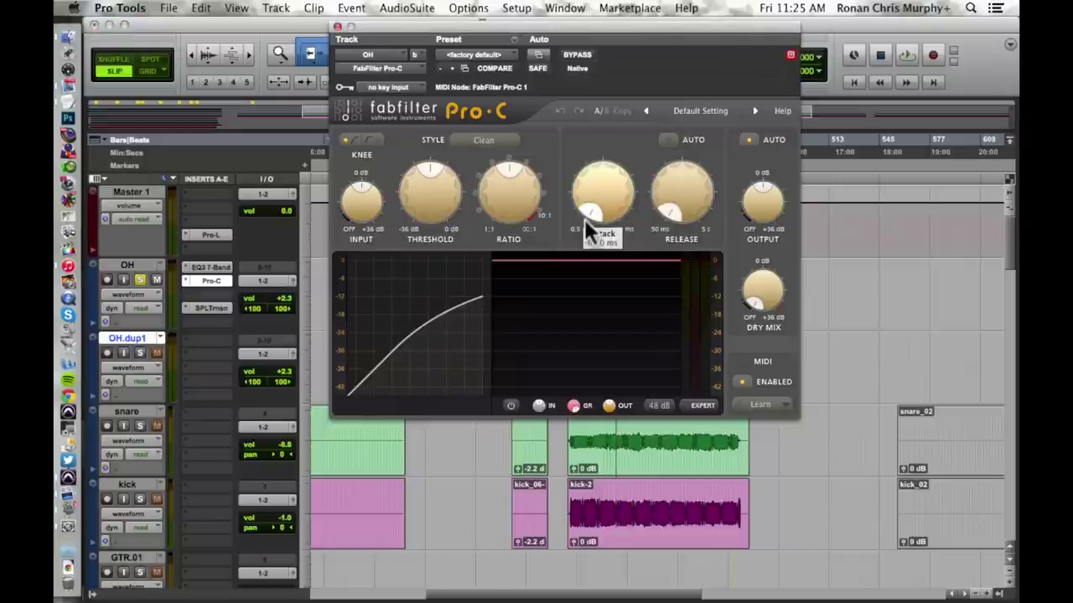
mouse_move(614, 203)
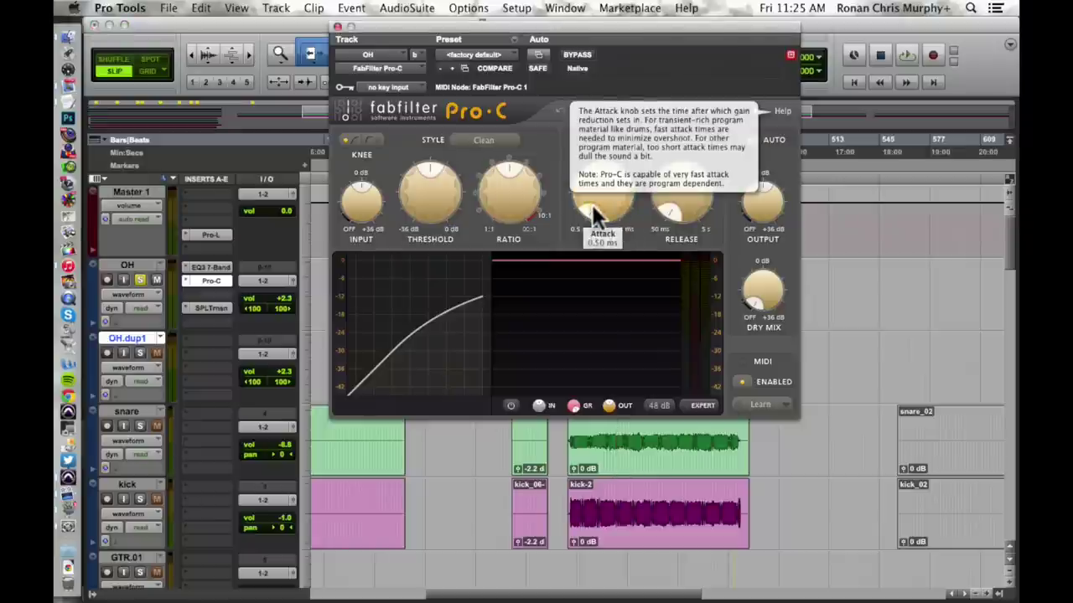
mouse_move(675, 201)
drag(669, 201, 648, 134)
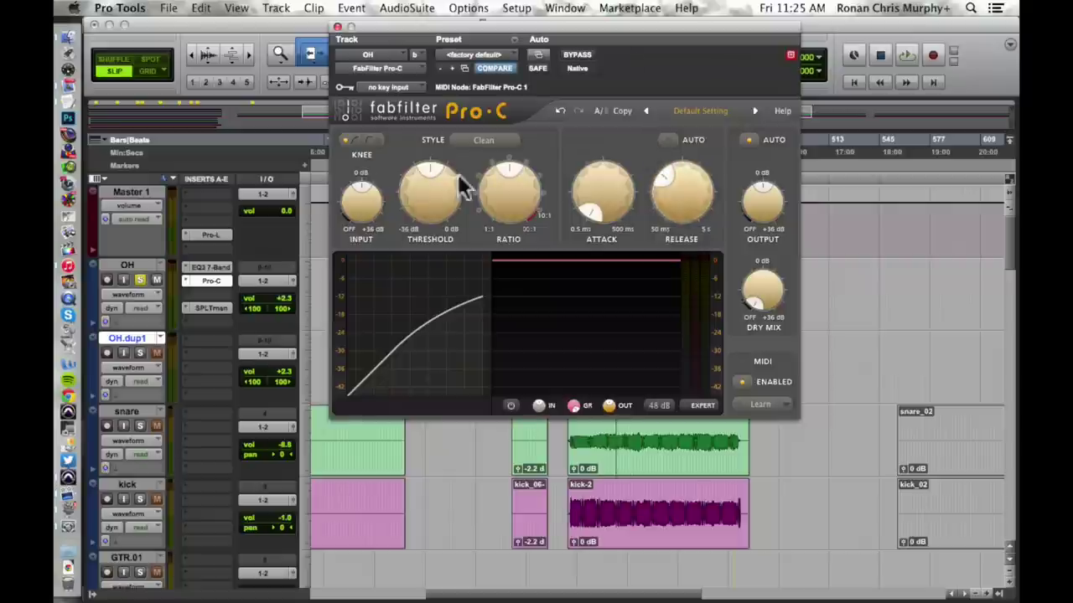
click(574, 53)
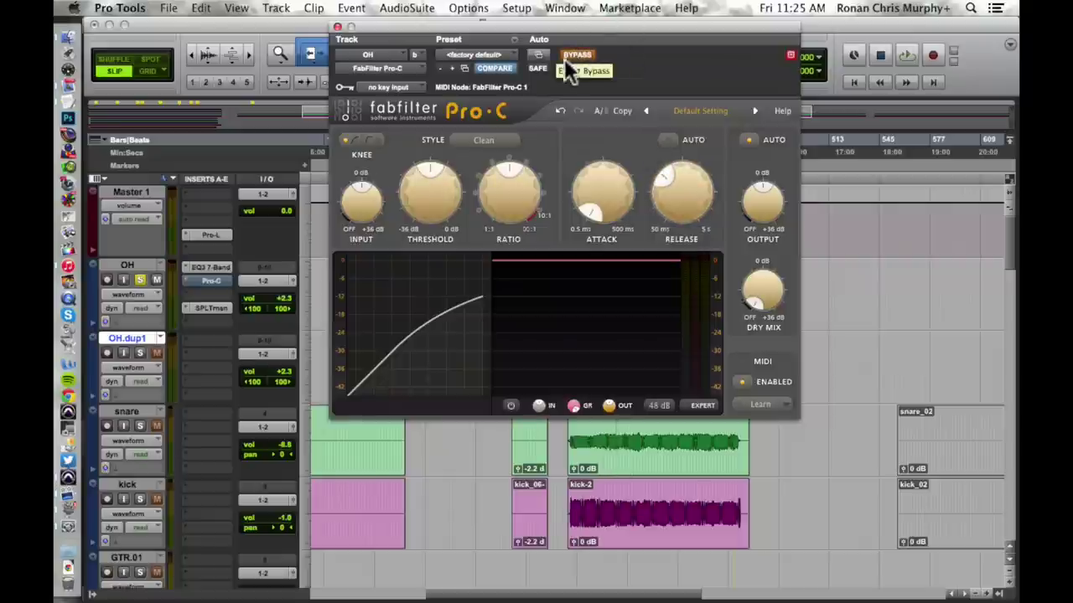
click(207, 308)
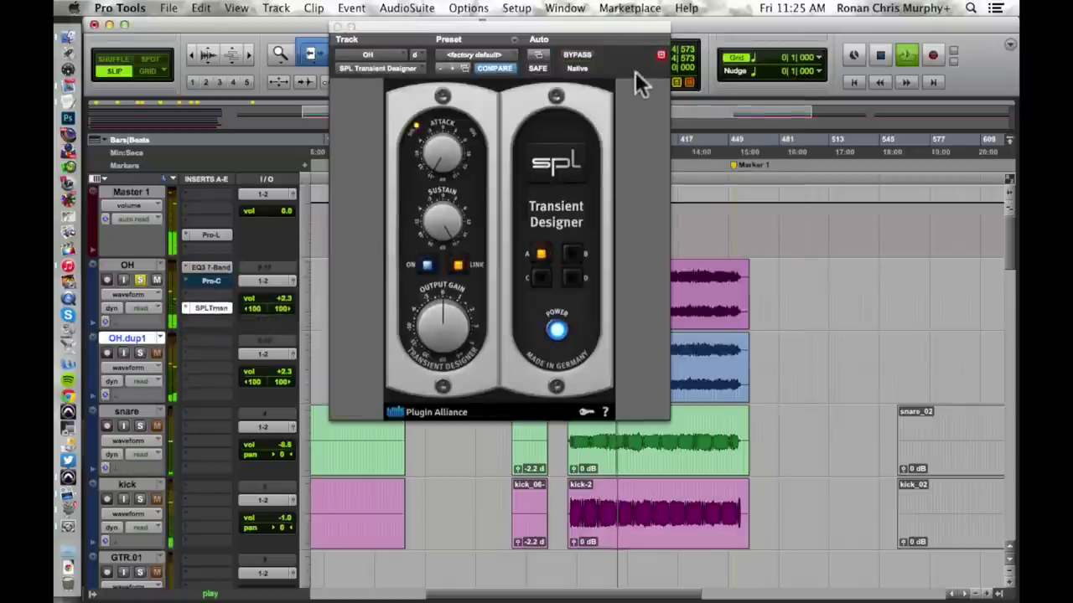
- Compare the Transient Designer bypassed and active, stop playback, then show the OH Pro-C window
click(578, 56)
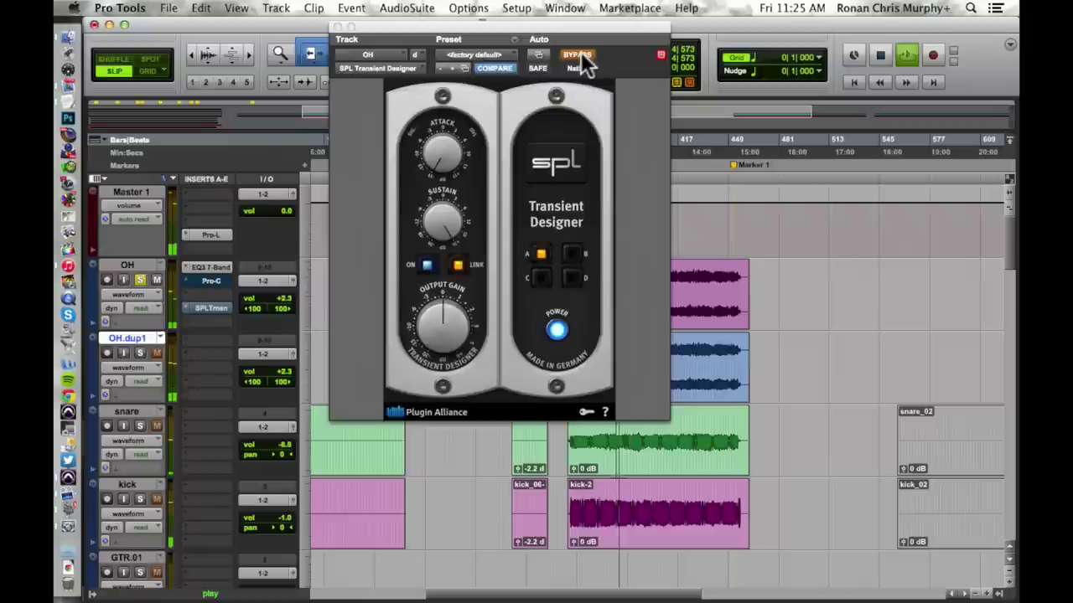
click(580, 54)
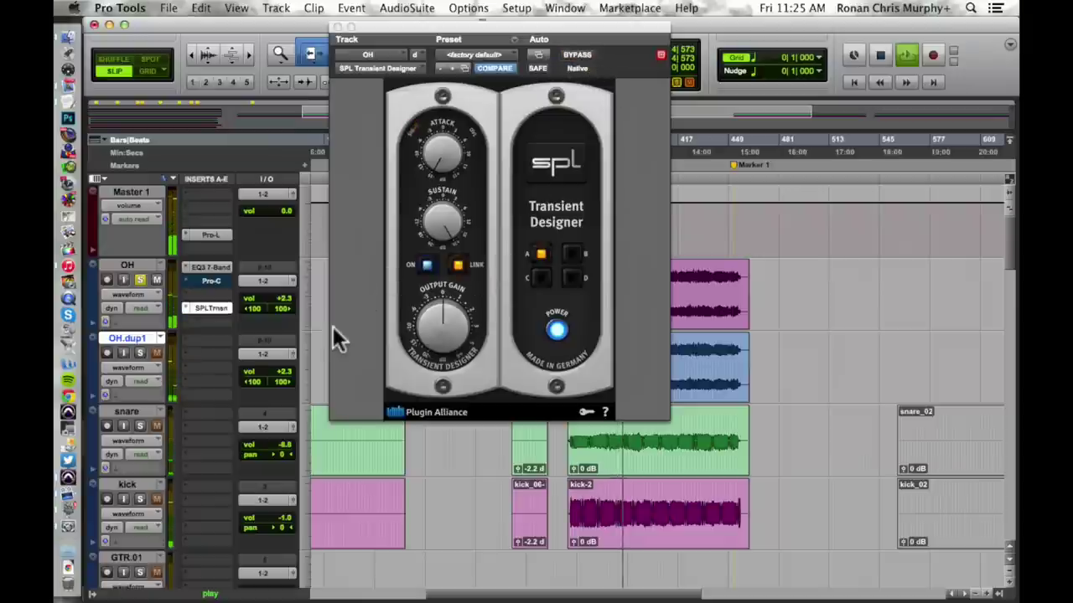
key(space)
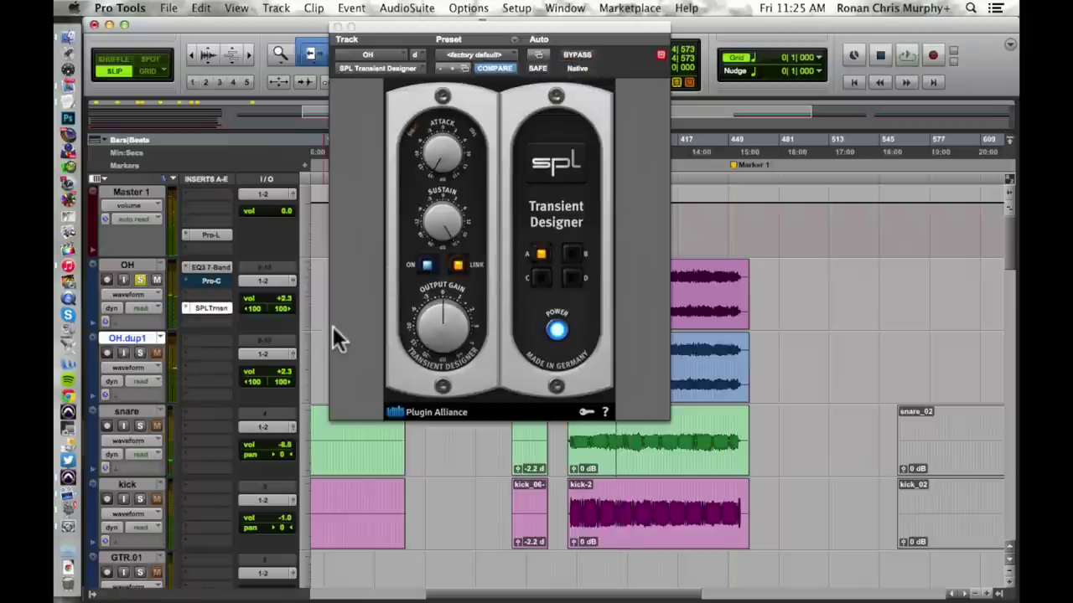
click(187, 279)
click(217, 356)
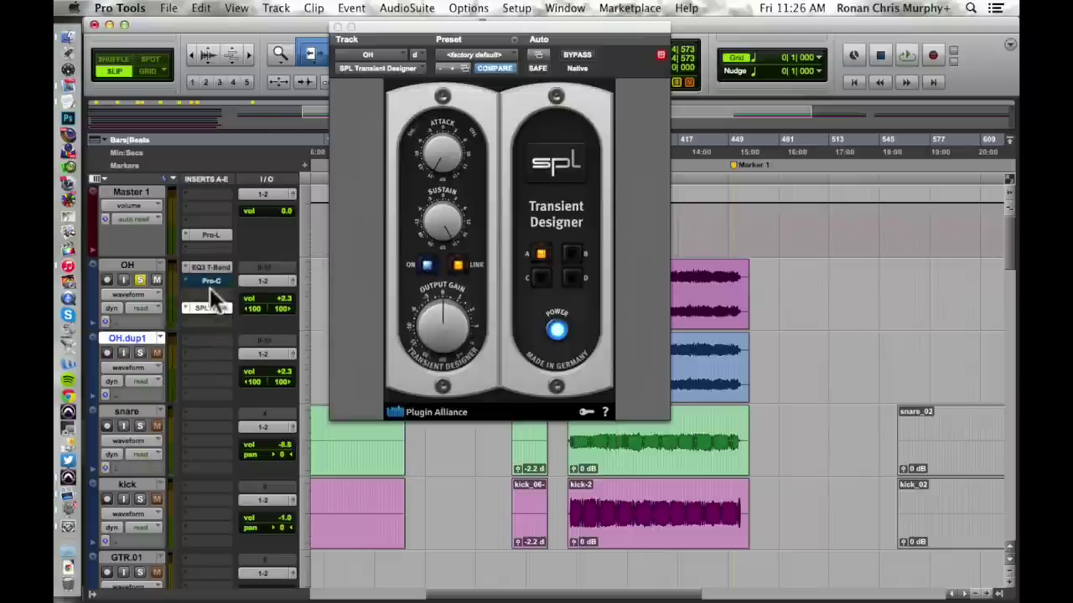
click(206, 280)
- Activate the OH Pro-C at about 6.8:1 ratio, -32 dB threshold and a hard knee
click(578, 55)
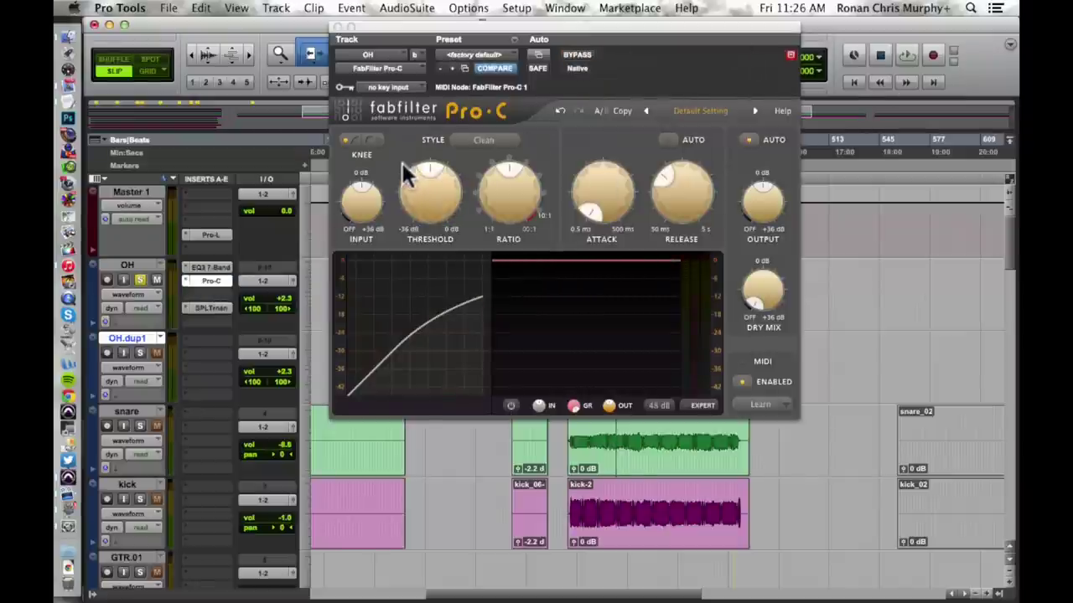
key(space)
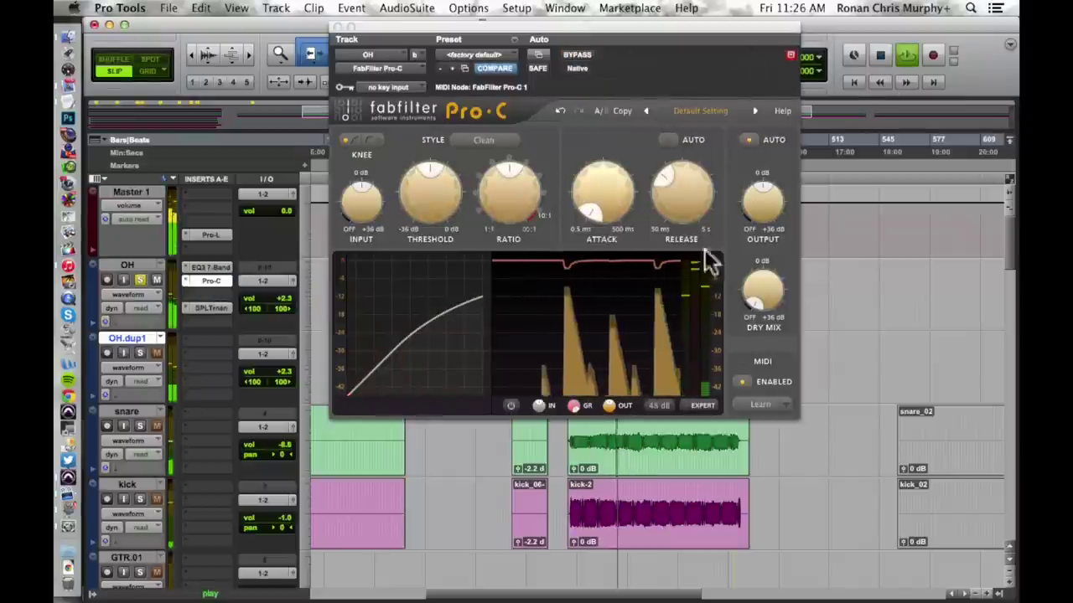
key(space)
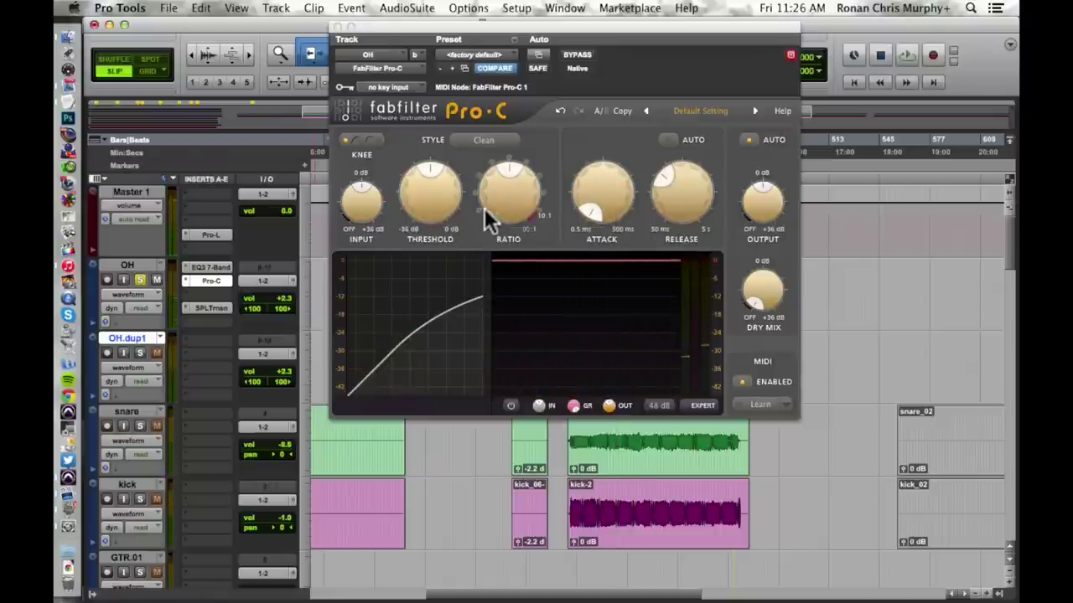
drag(498, 202, 480, 123)
key(space)
drag(446, 167, 432, 262)
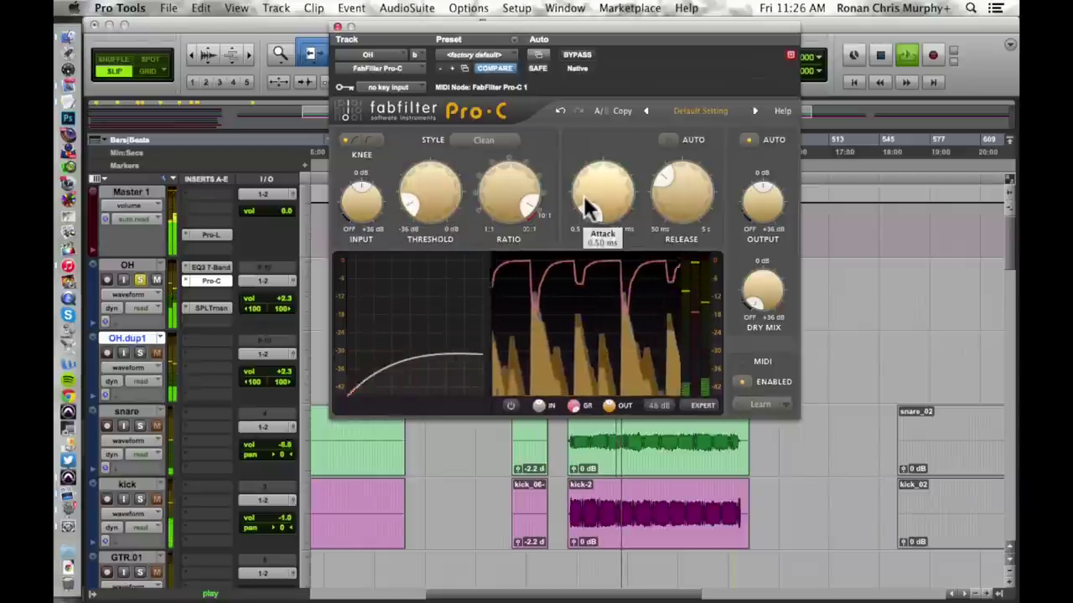
click(373, 141)
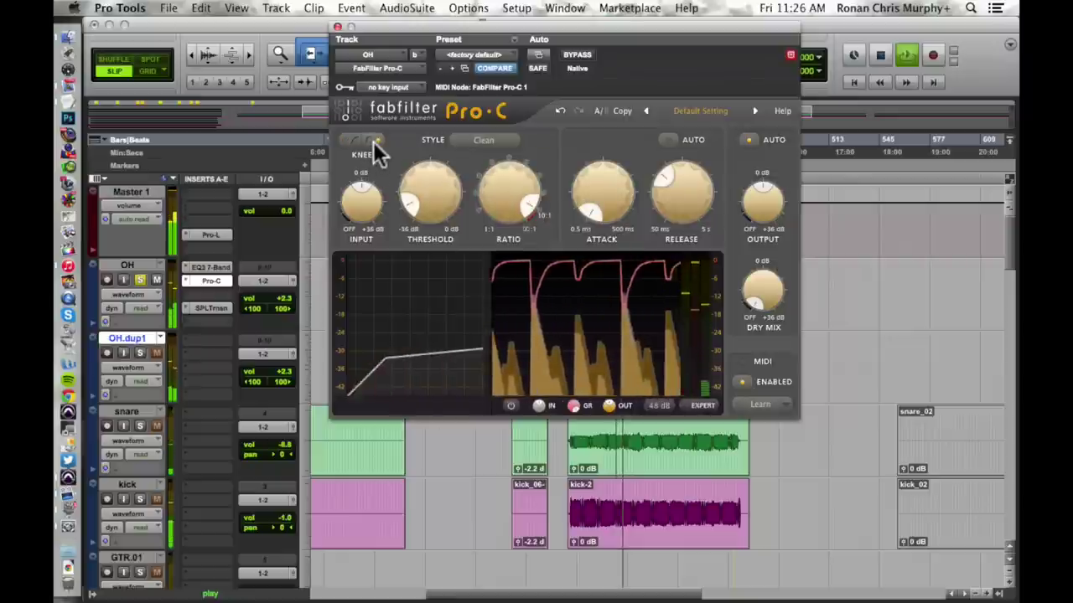
click(211, 267)
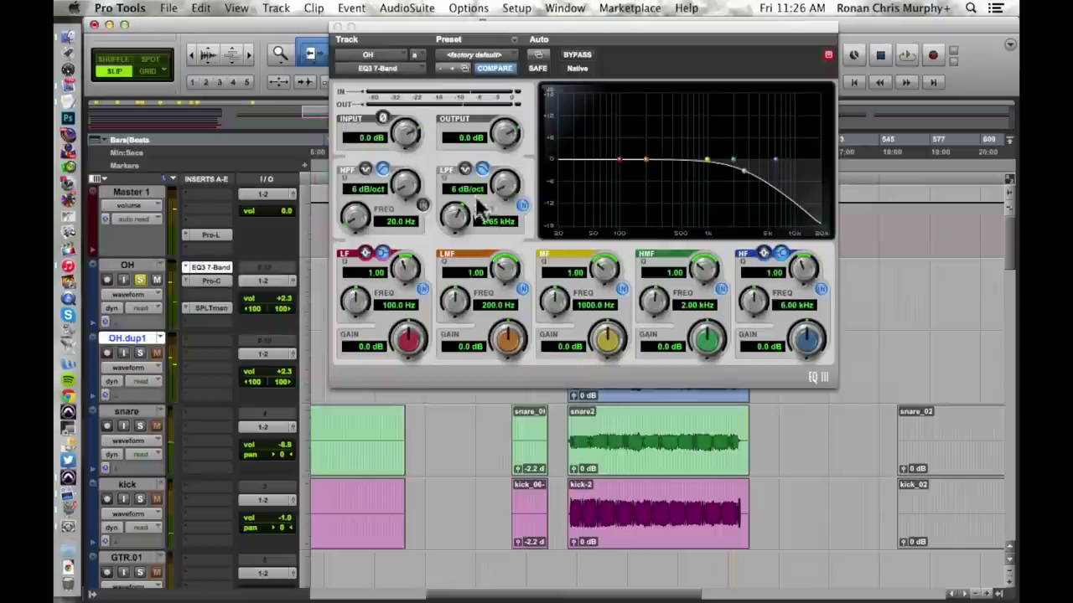
- Lower the OH EQ's low-pass cutoff to 1.38 kHz during playback
key(space)
drag(458, 219, 455, 256)
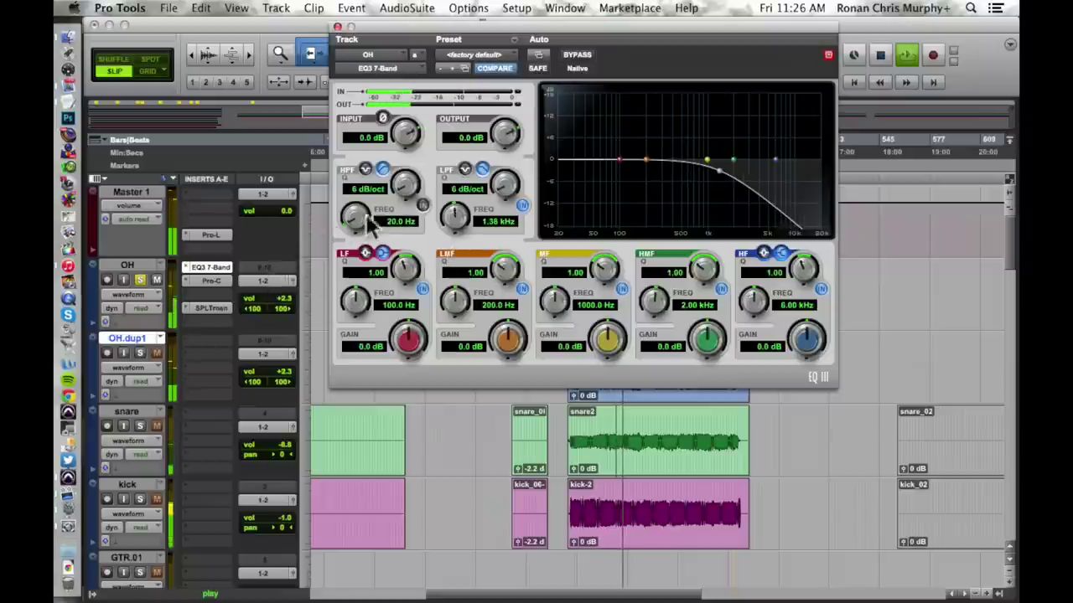
key(space)
click(208, 265)
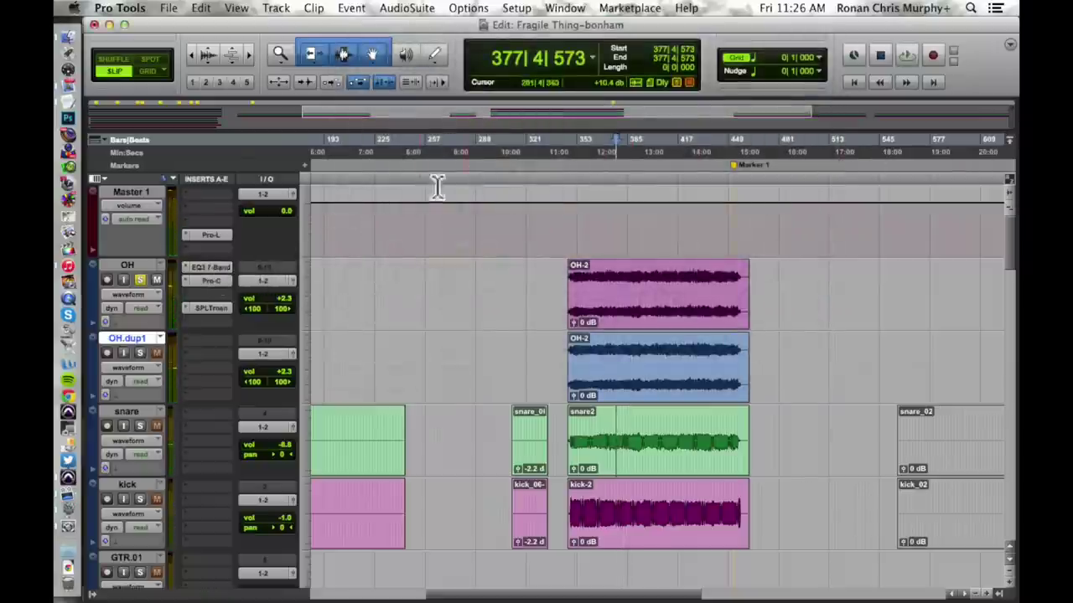
click(209, 265)
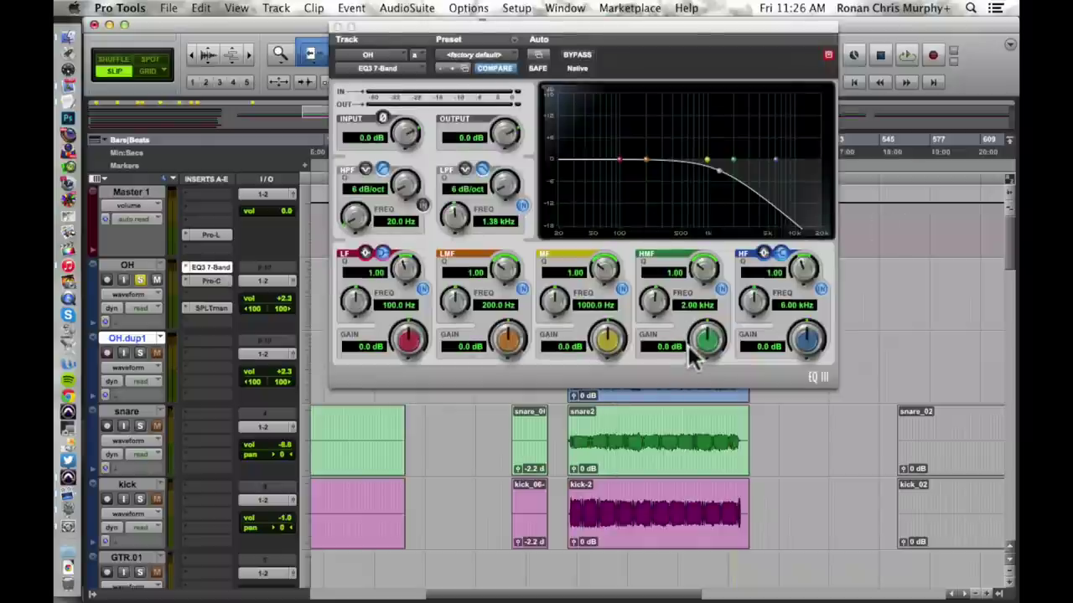
- Sweep a boosted high-mid band, then set it to a 6.9 dB cut at 2.39 kHz
drag(707, 354, 708, 337)
drag(707, 272, 700, 235)
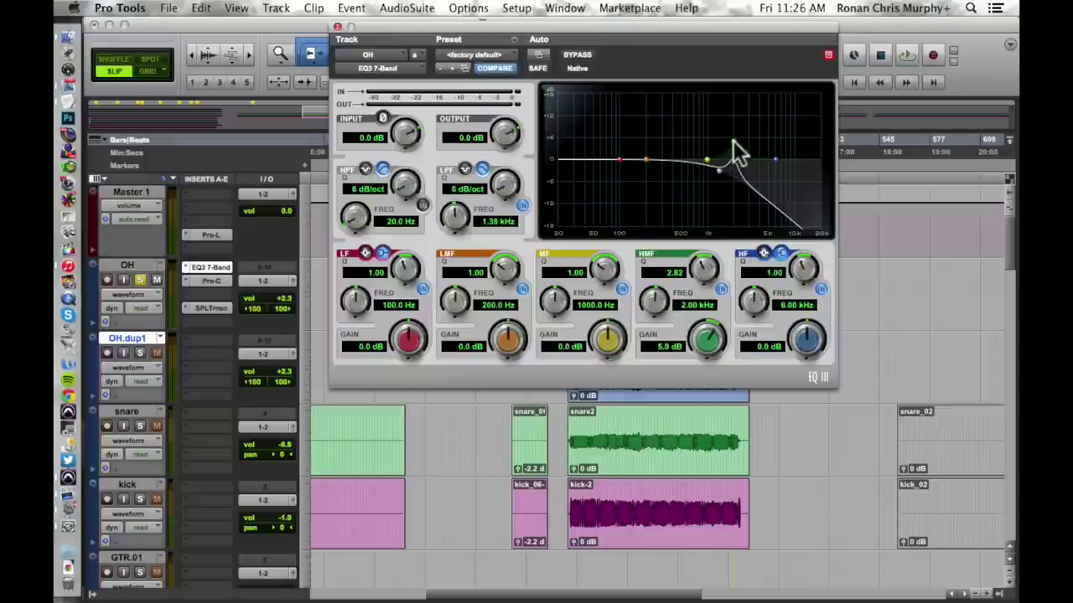
key(space)
drag(732, 140, 739, 113)
key(space)
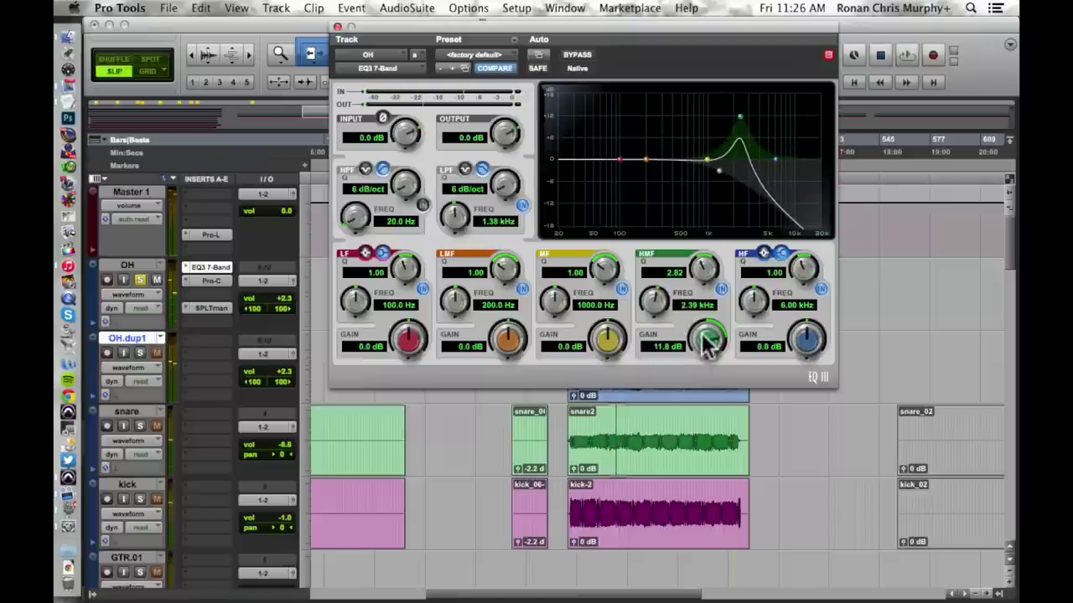
drag(708, 338, 704, 407)
key(space)
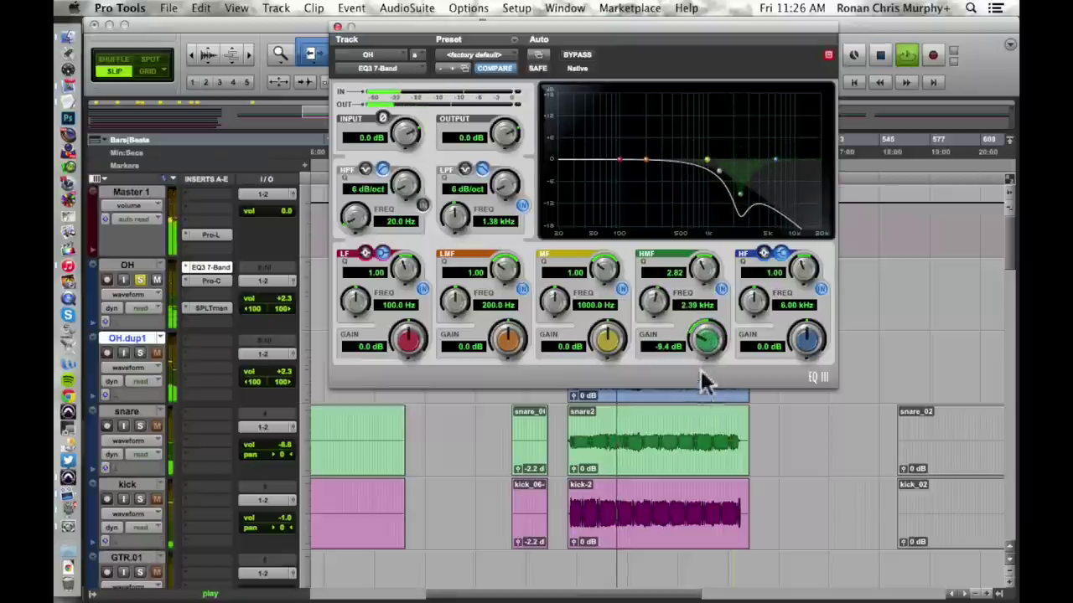
drag(704, 356, 696, 305)
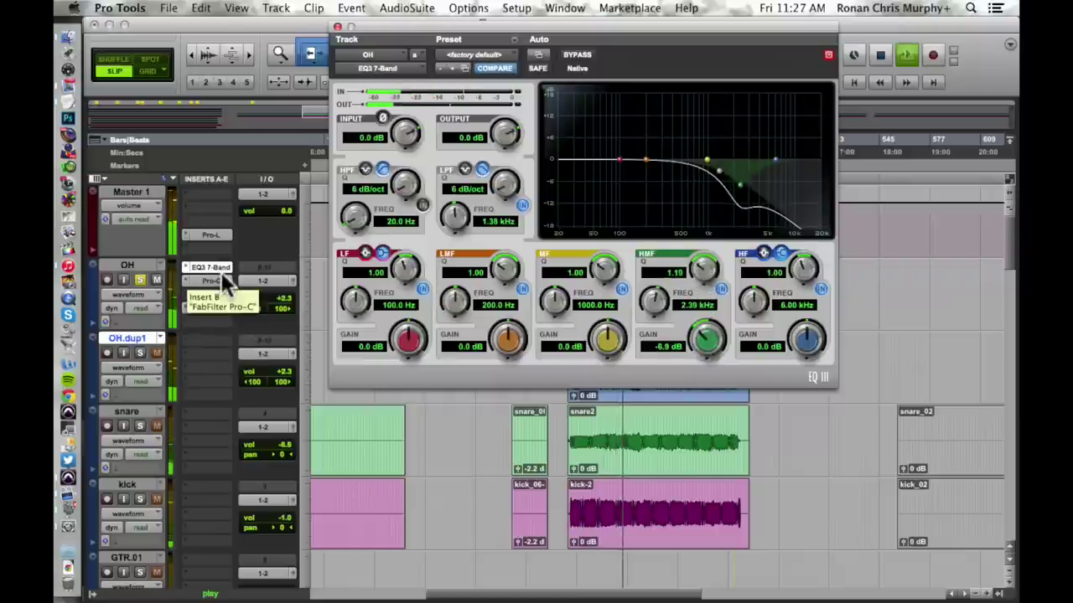
key(space)
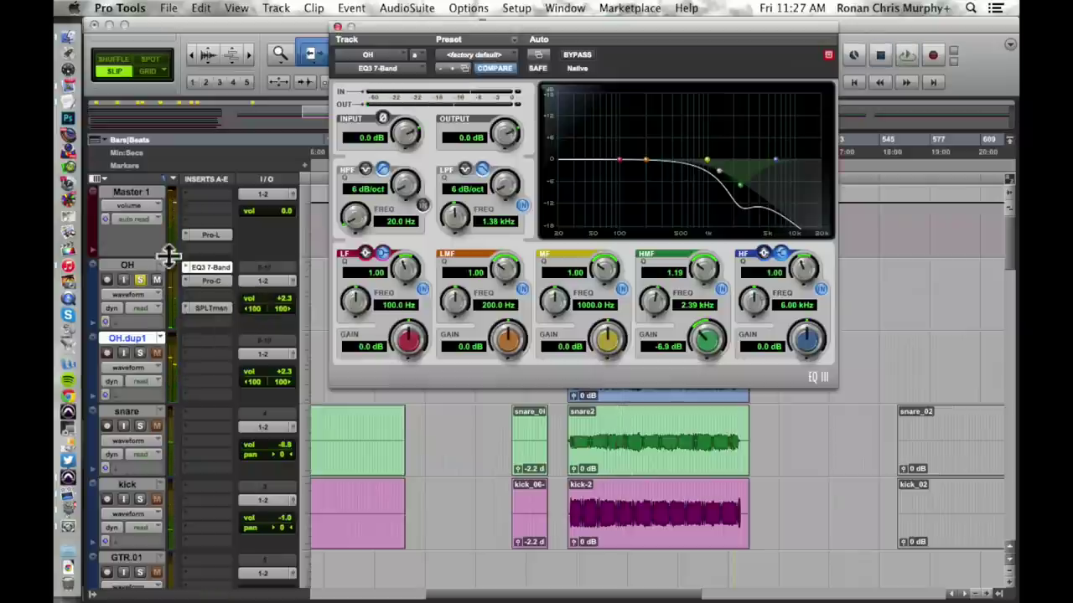
- Audition OH.dup1 soloed, then switch the solo to OH alone during playback
click(140, 352)
key(space)
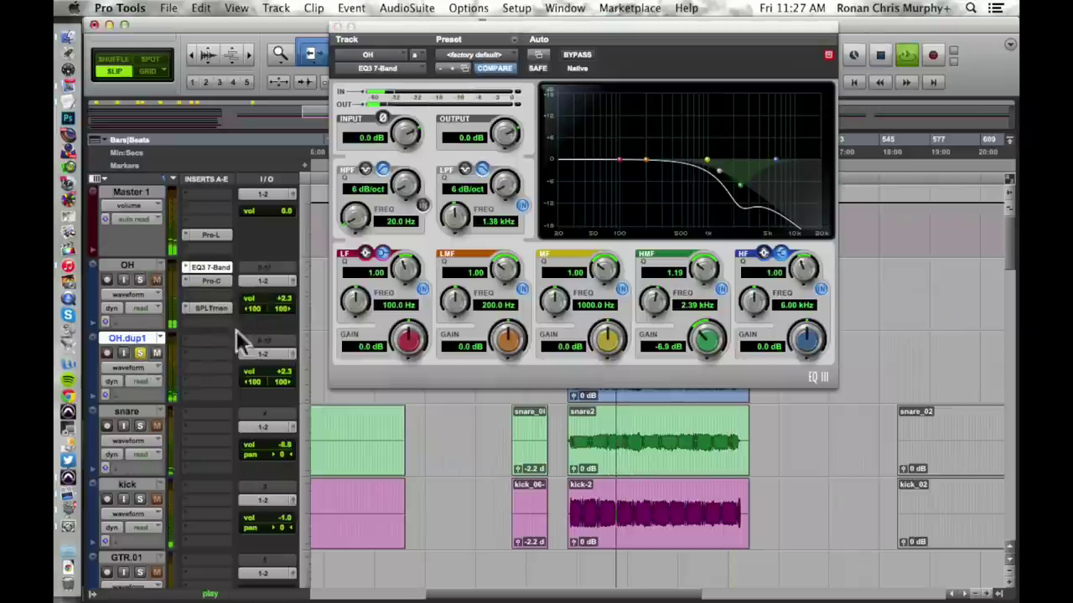
click(140, 280)
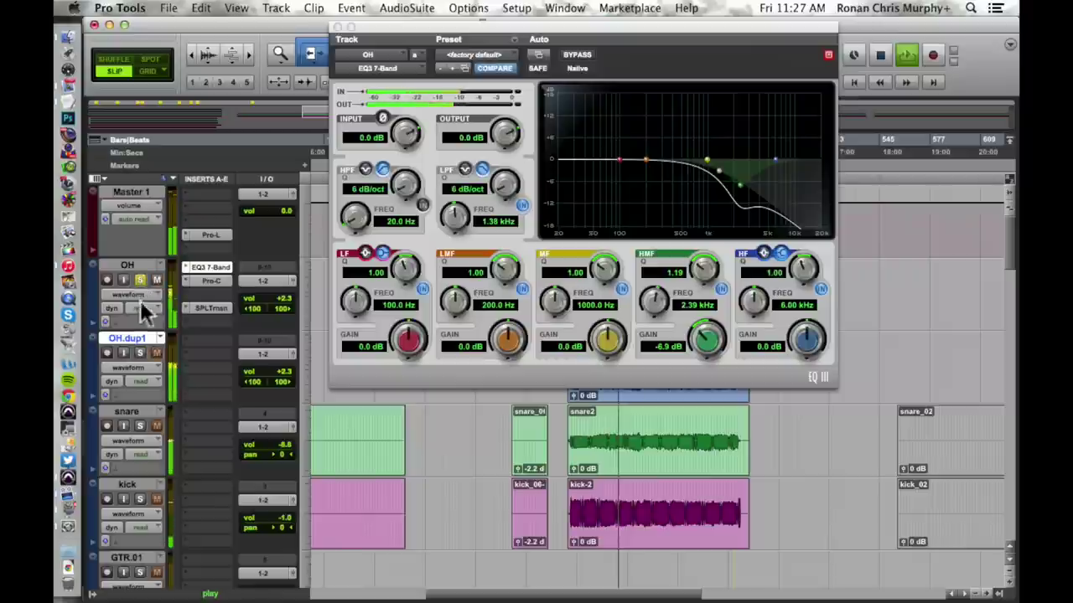
click(138, 355)
key(space)
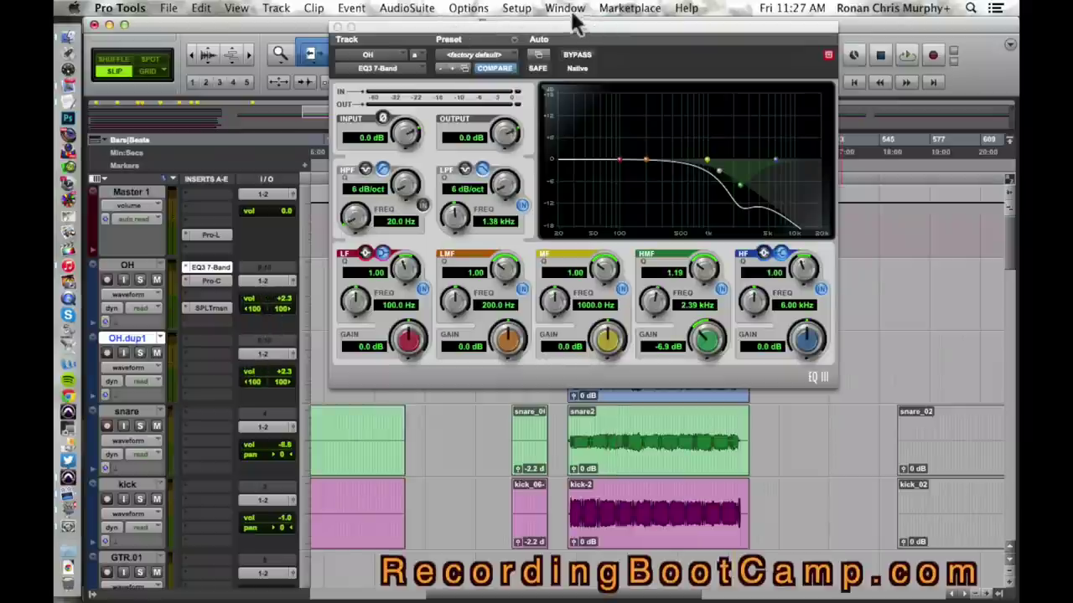
- Close the OH EQ3 7-Band plug-in window
click(467, 8)
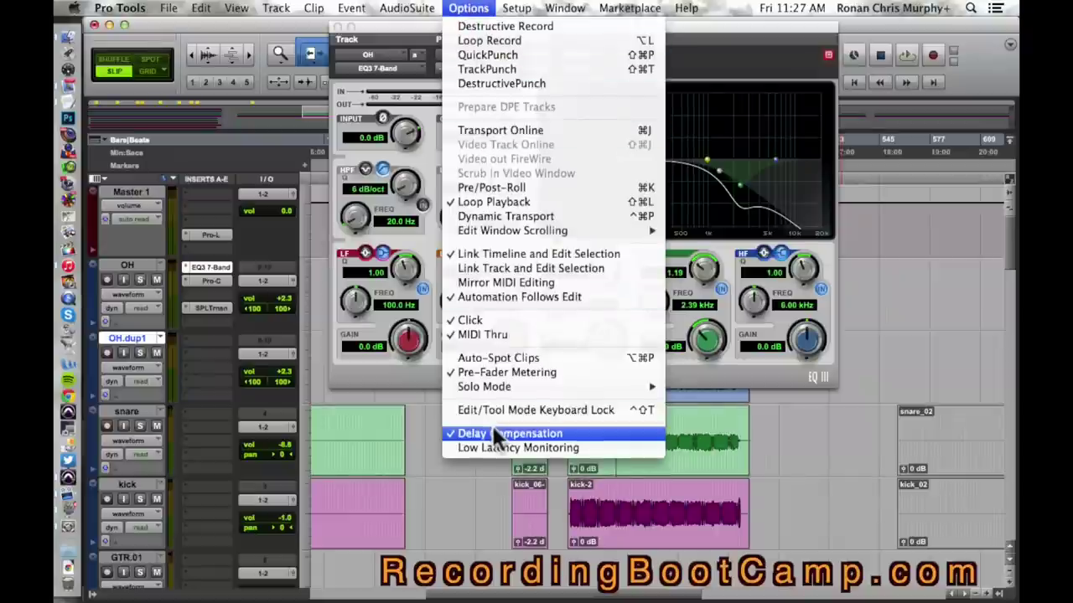
click(469, 10)
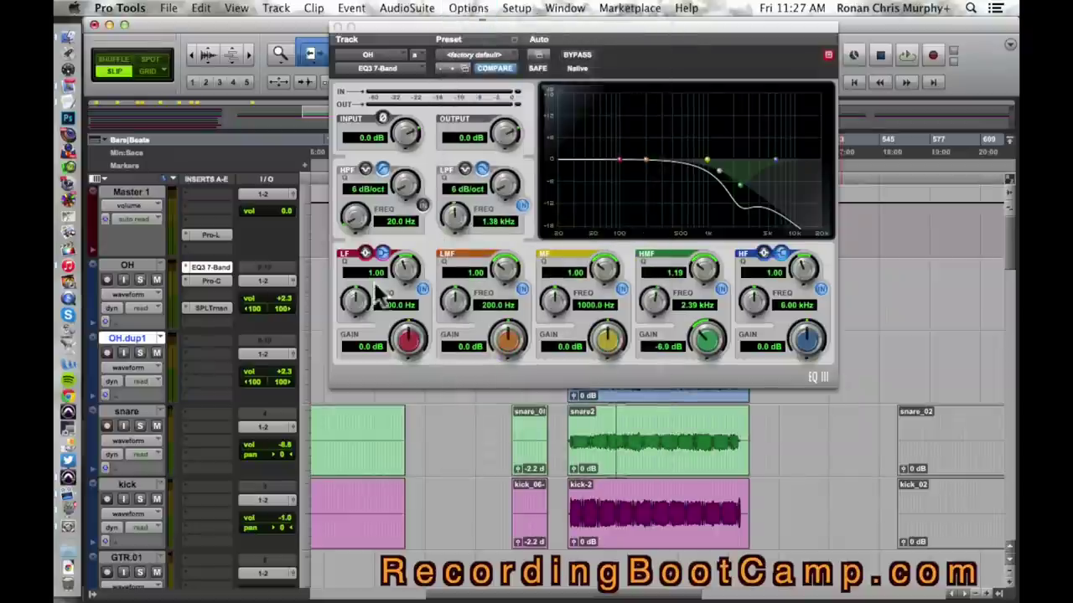
click(336, 26)
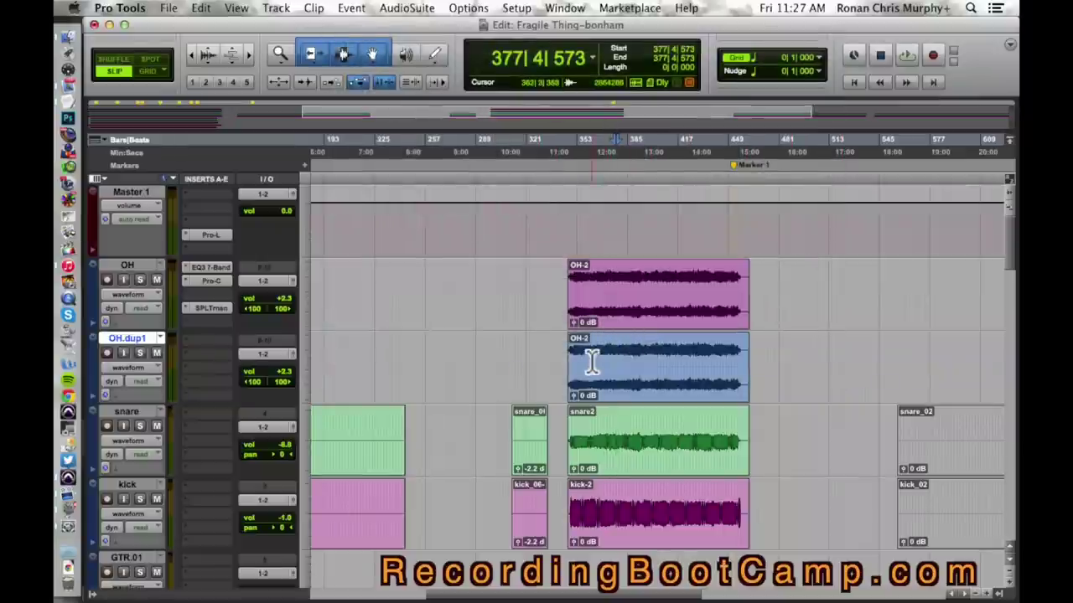
- Pull the OH volume down, solo the kick and then OH, and play back with OH raised again
drag(273, 295, 274, 343)
click(140, 500)
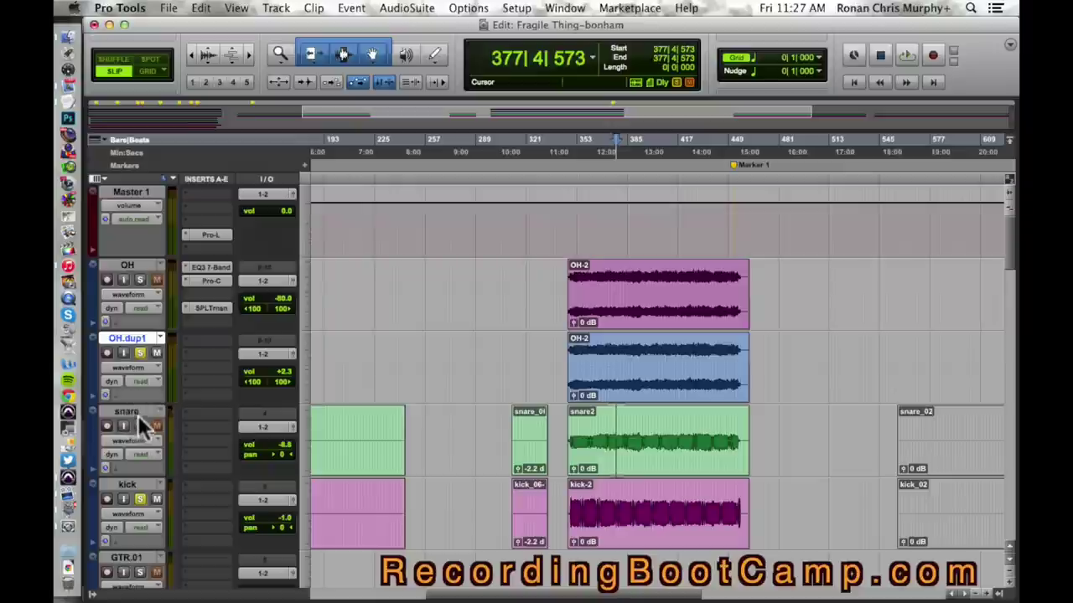
click(144, 285)
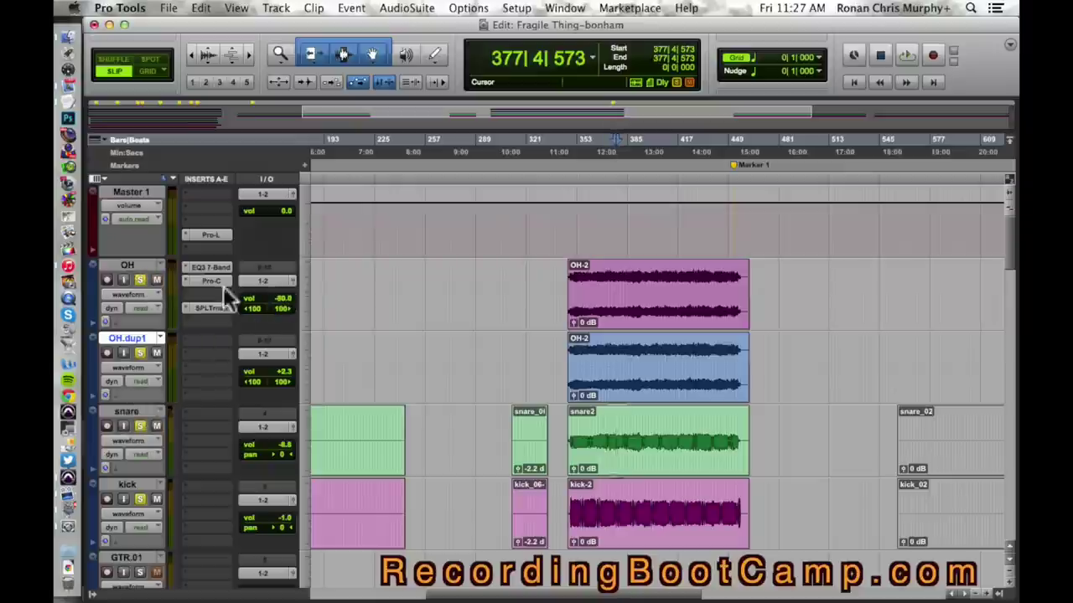
key(space)
drag(274, 298, 271, 265)
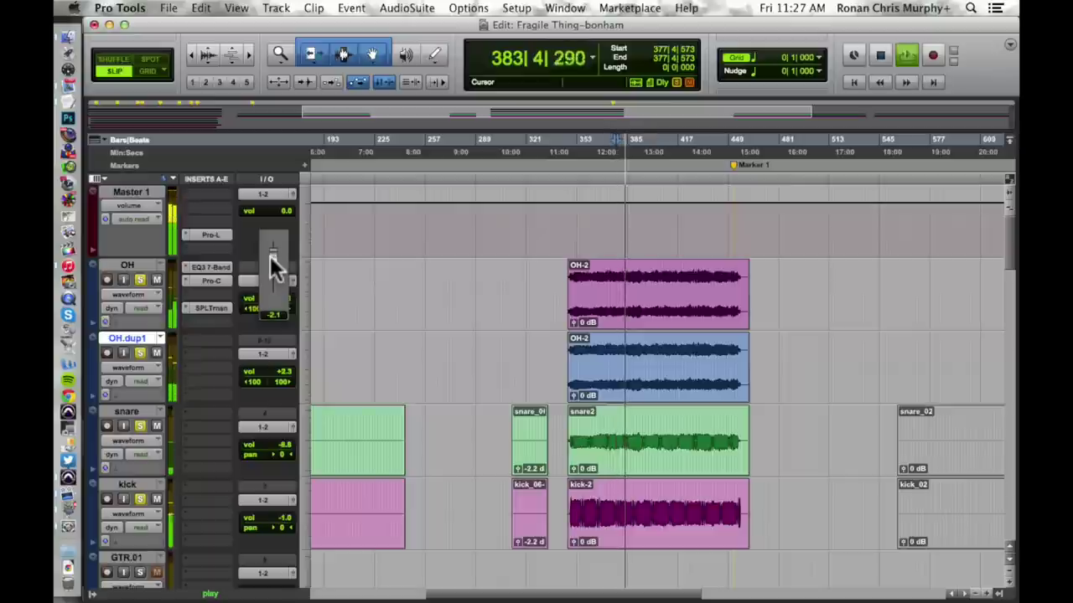
- Unsolo OH, stop playback, and leave OH.dup1 as the only soloed track
click(141, 280)
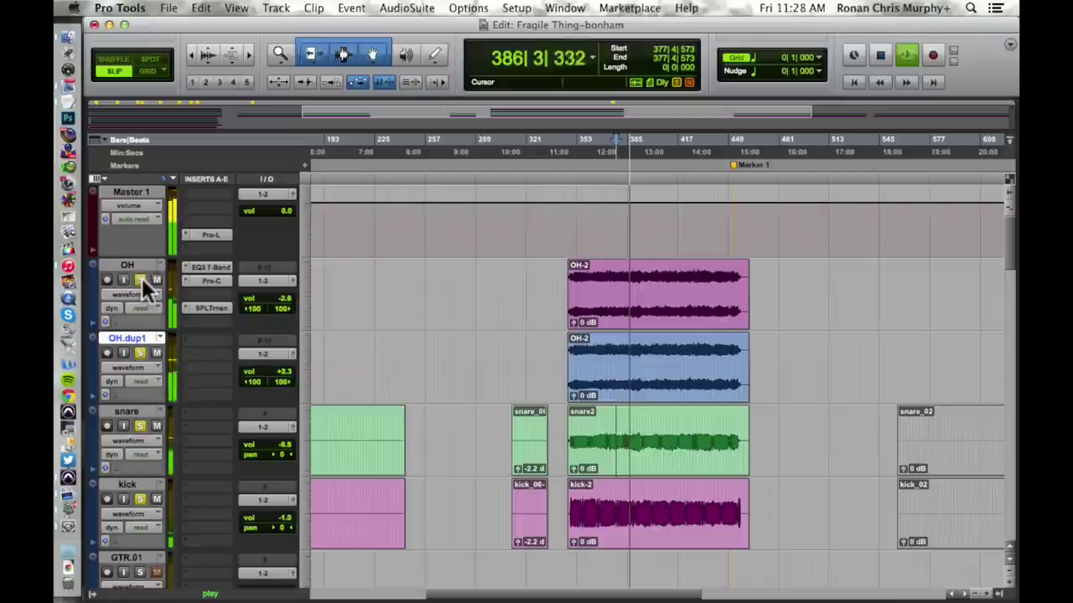
click(139, 353)
key(space)
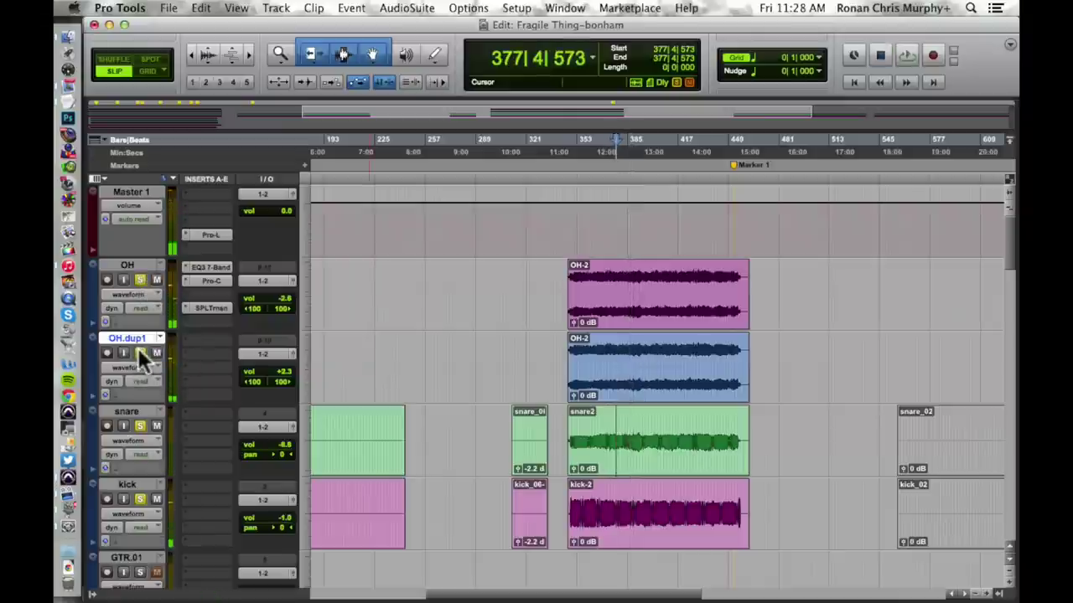
click(139, 352)
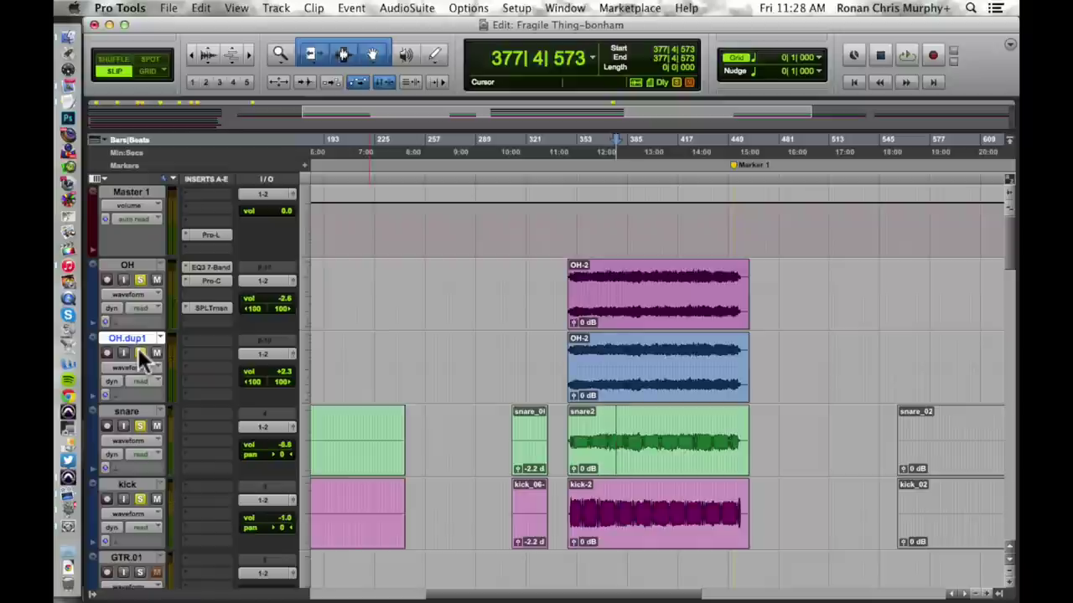
click(140, 352)
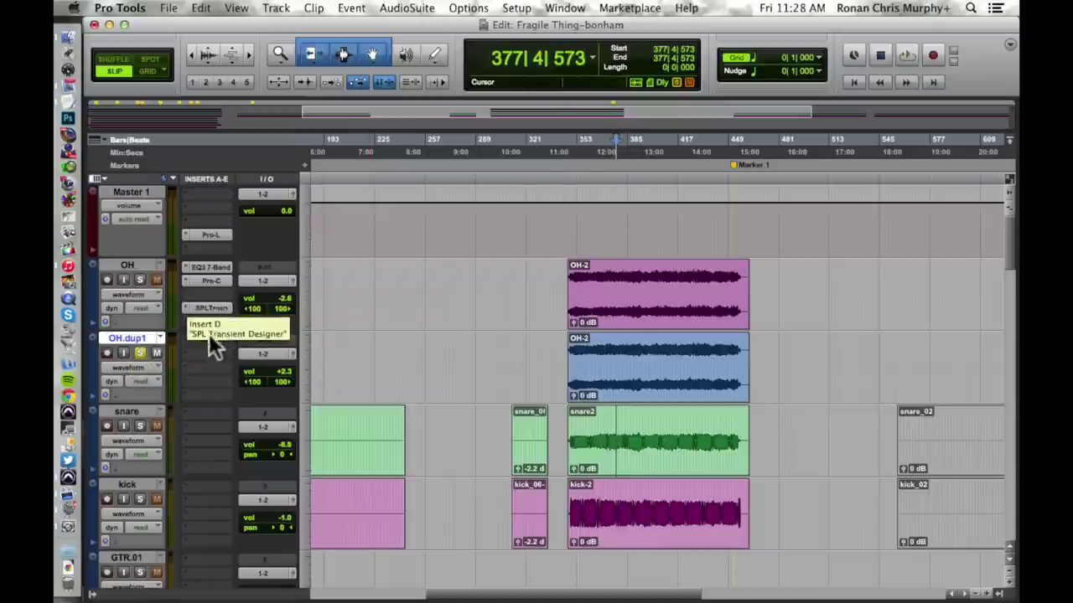
- Insert the EQ3 7-Band stereo EQ on OH.dup1's first insert
click(188, 341)
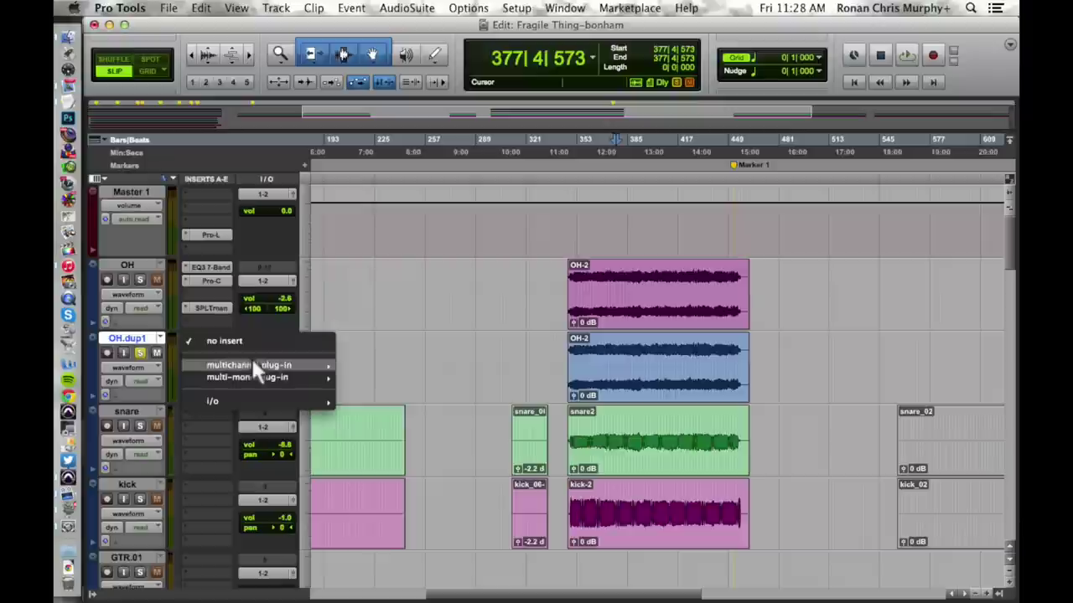
mouse_move(253, 364)
mouse_move(386, 365)
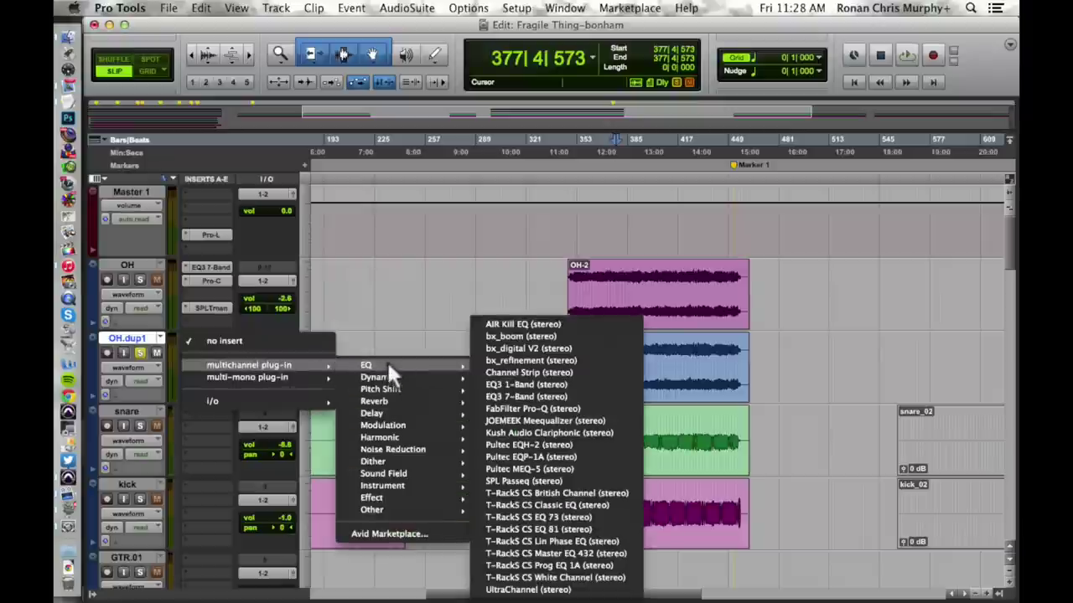
click(547, 394)
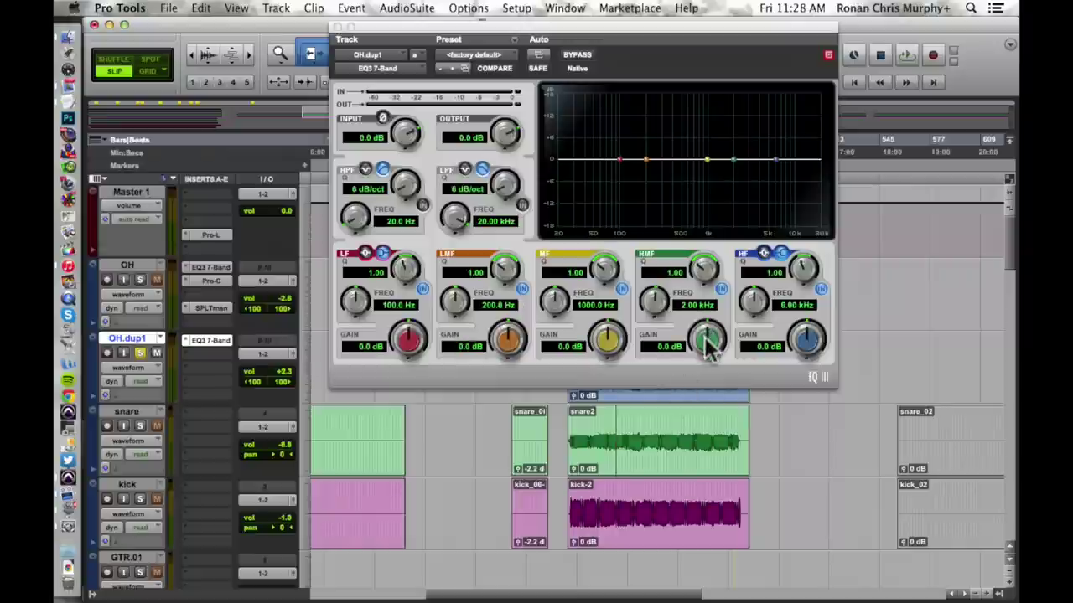
- Sweep a high-mid boost to find harshness, then turn it into a deeper, wider cut
drag(710, 337, 704, 237)
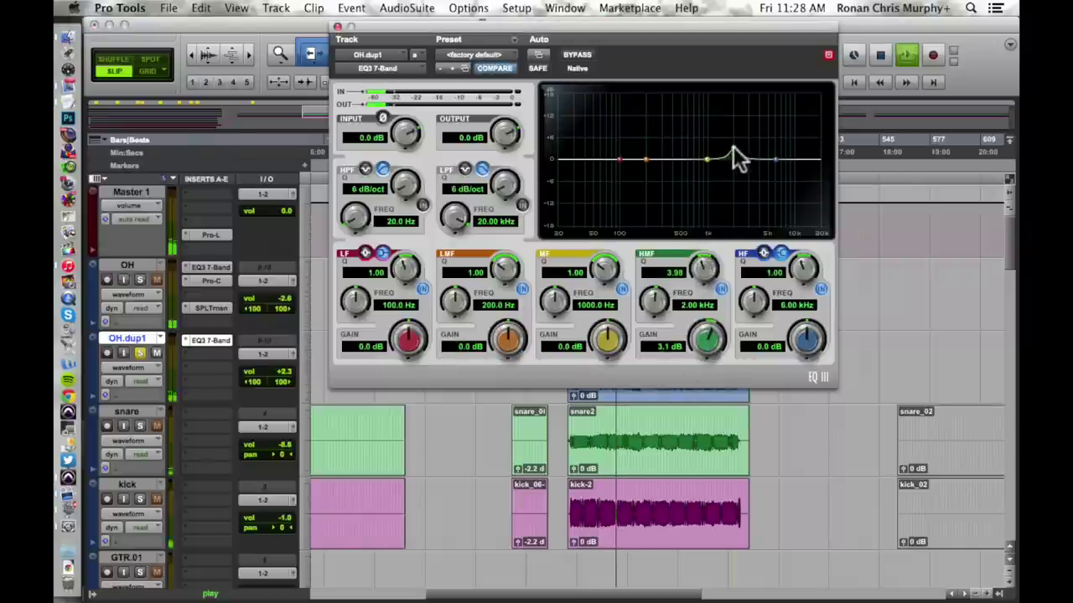
drag(733, 153, 758, 119)
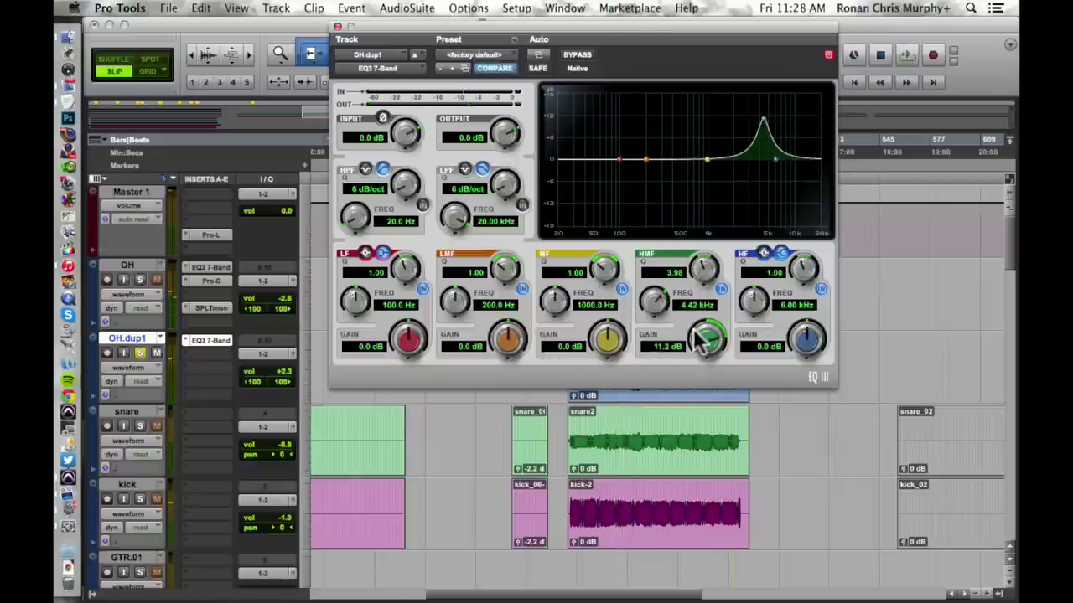
drag(699, 341, 701, 398)
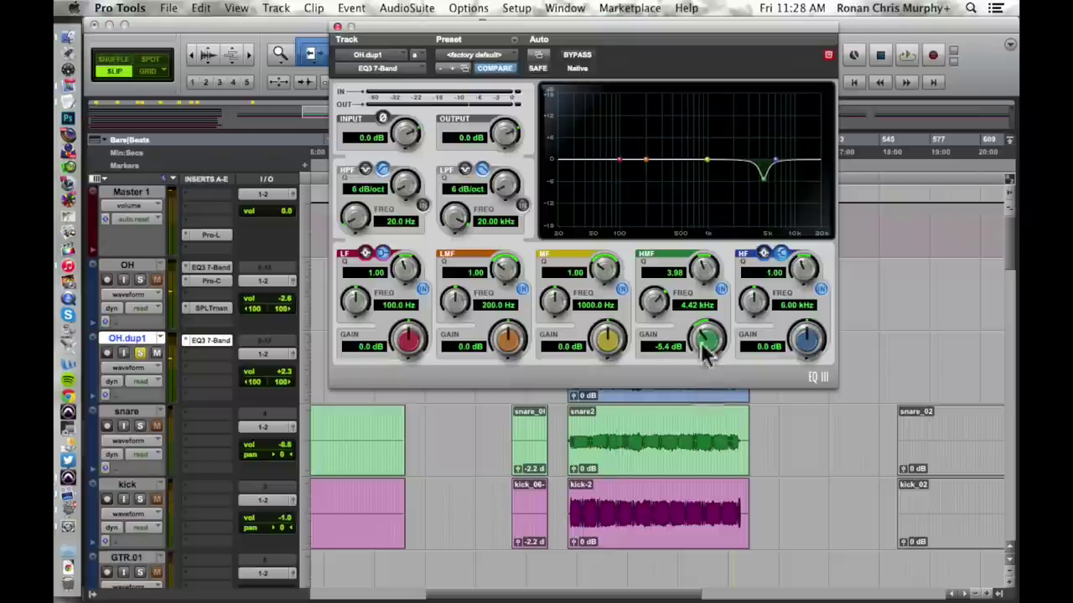
drag(702, 268, 706, 314)
key(space)
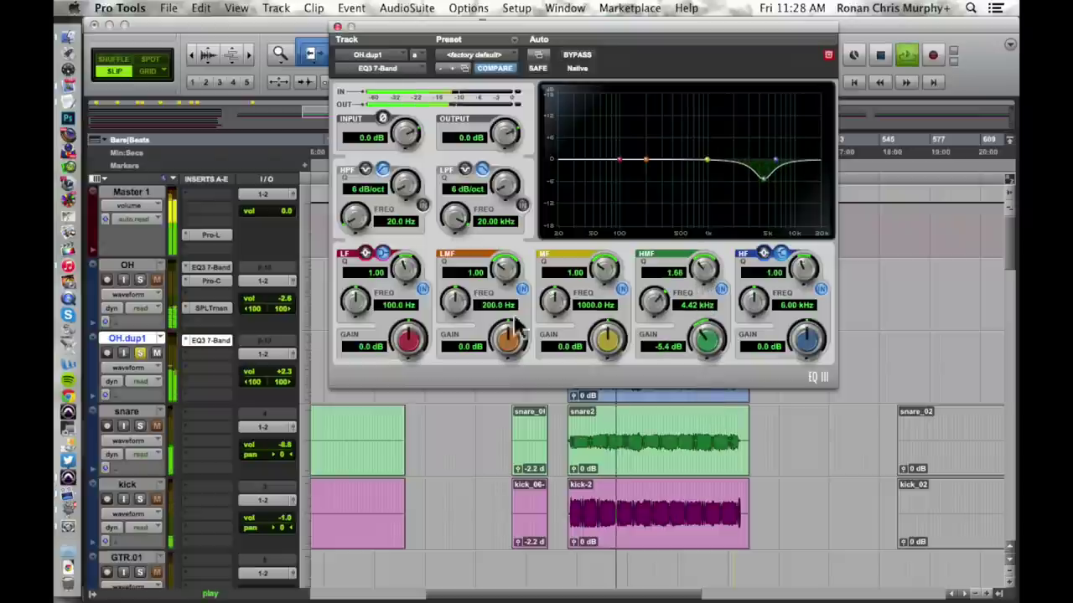
key(space)
- A/B the EQ with BYPASS and move the cut to 6.08 kHz, -6.9 dB, Q 1.66
click(194, 339)
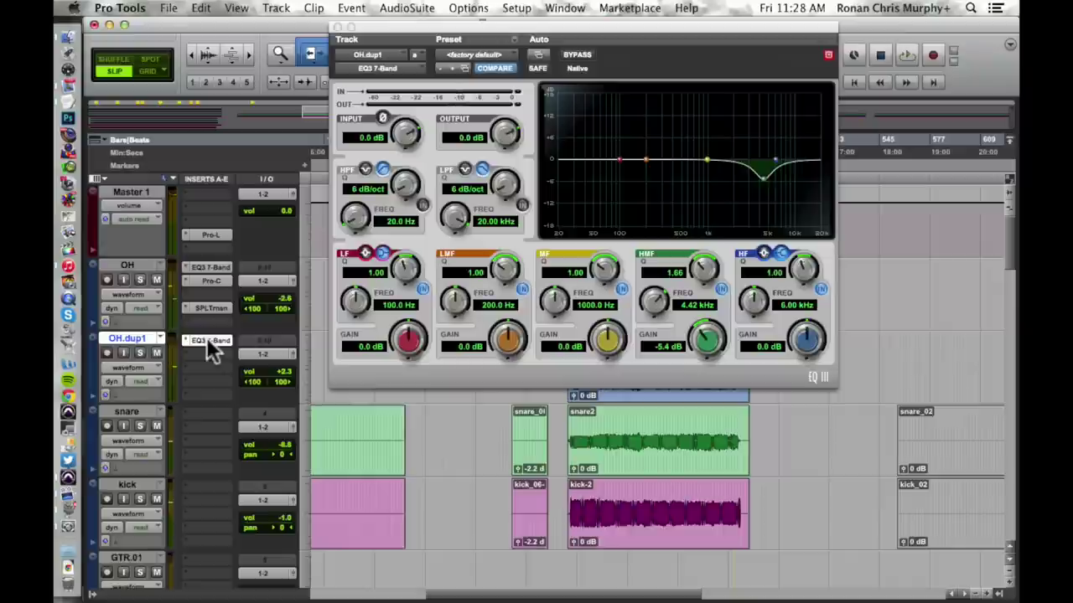
super+click(206, 340)
key(space)
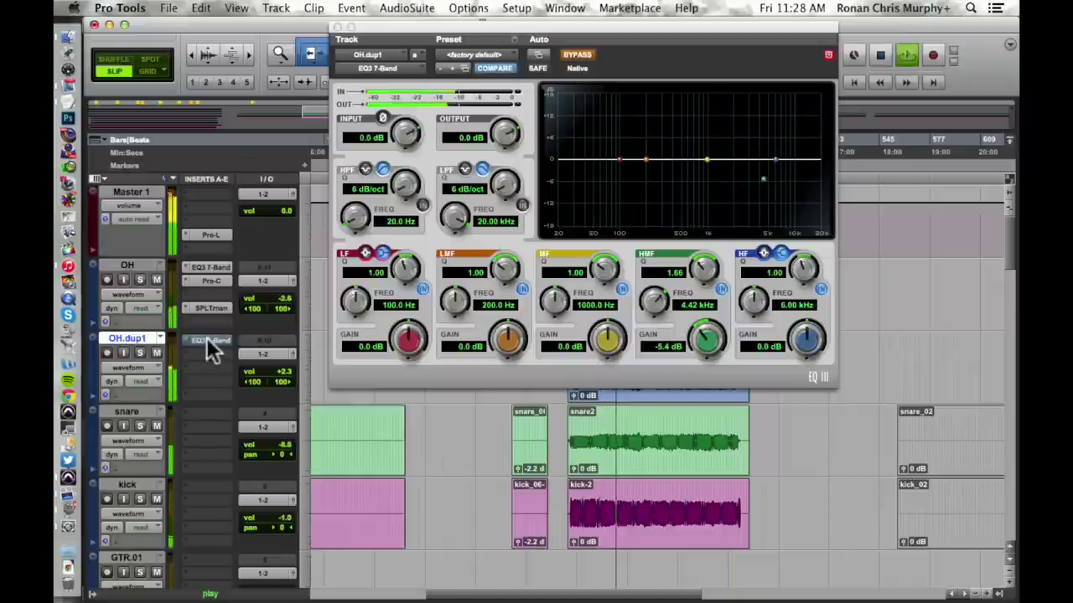
click(578, 55)
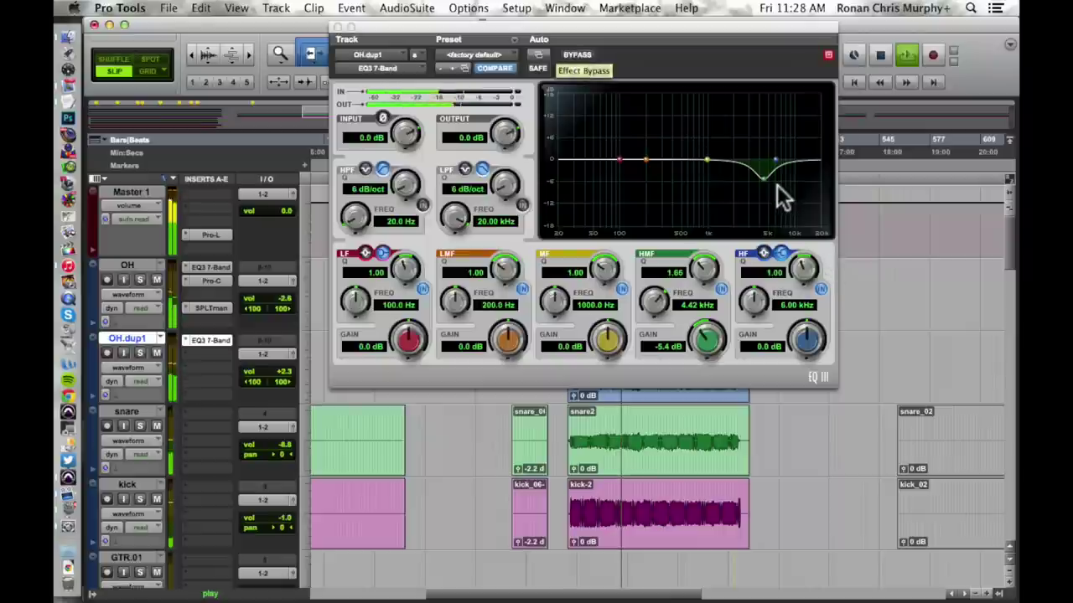
key(space)
key(space)
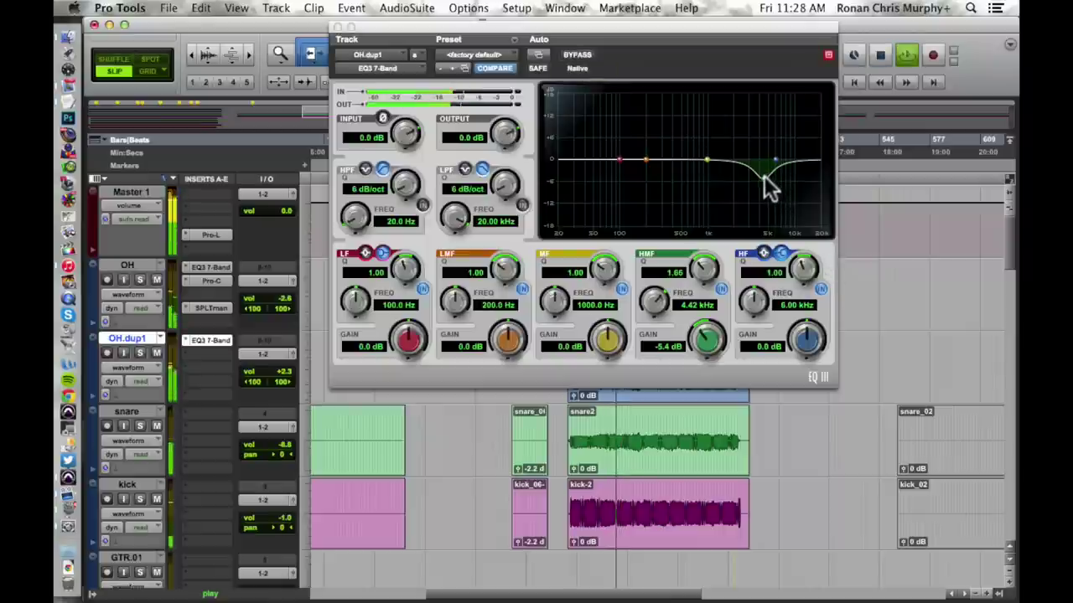
mouse_move(763, 177)
mouse_down()
mouse_move(777, 173)
mouse_move(774, 181)
mouse_up()
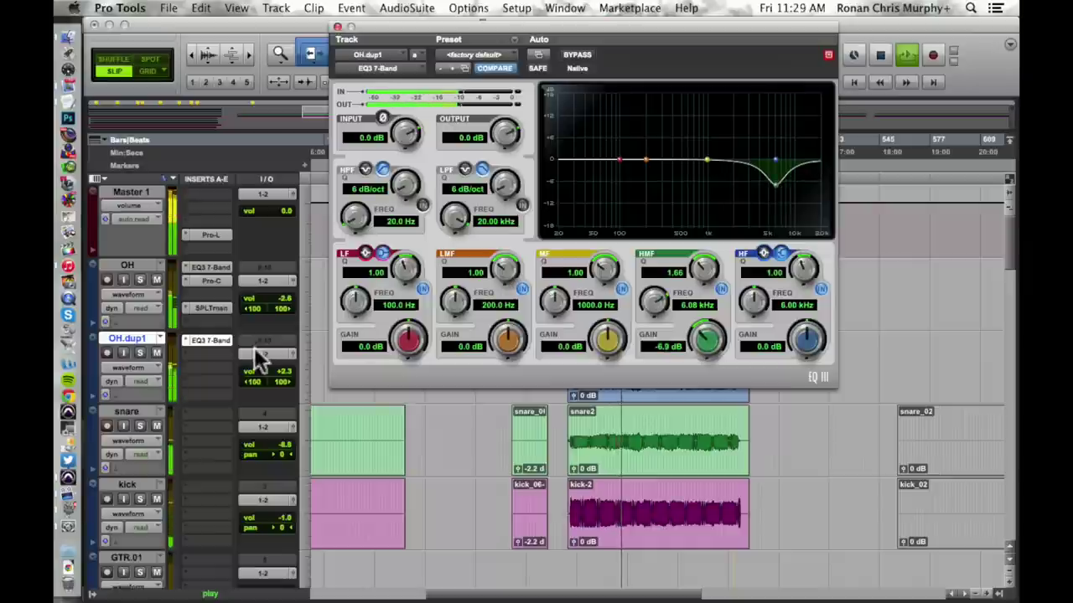
key(space)
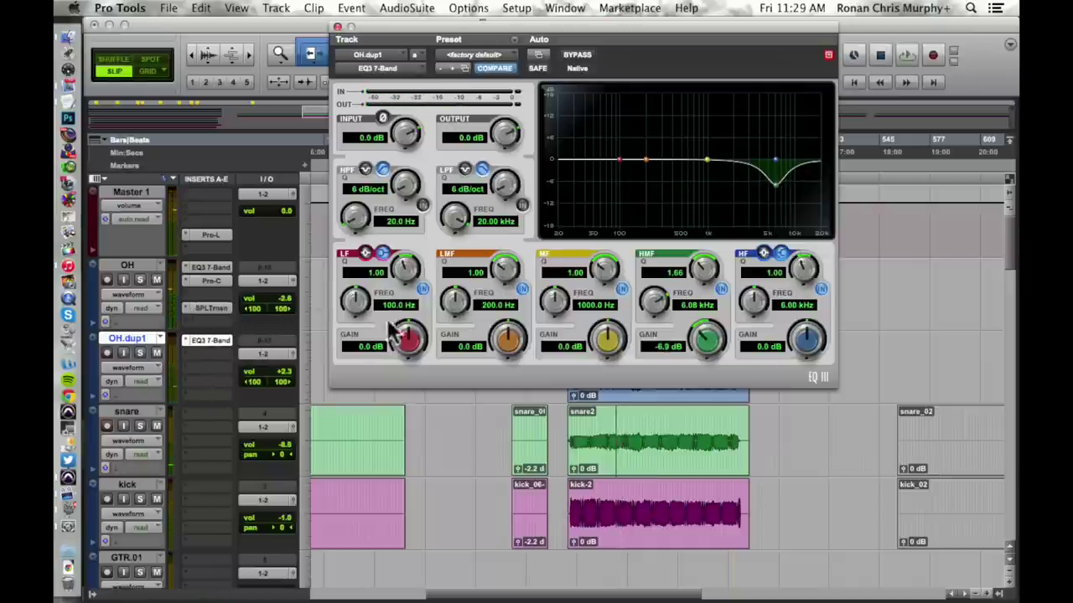
- Mute the original OH track and compare OH.dup1 with its EQ bypassed during playback
click(156, 280)
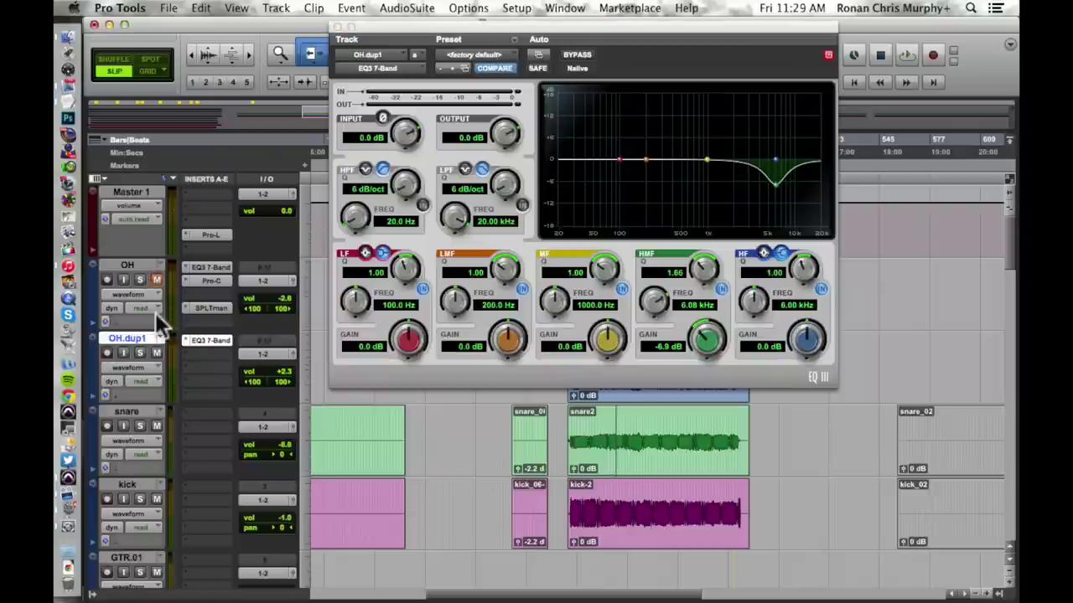
super+click(199, 339)
key(space)
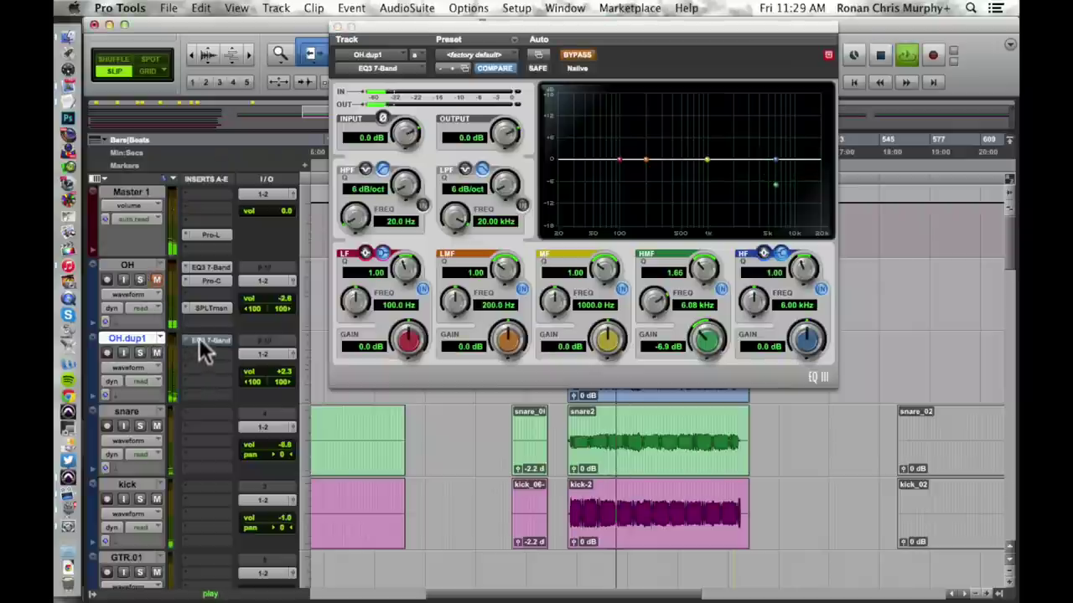
key(space)
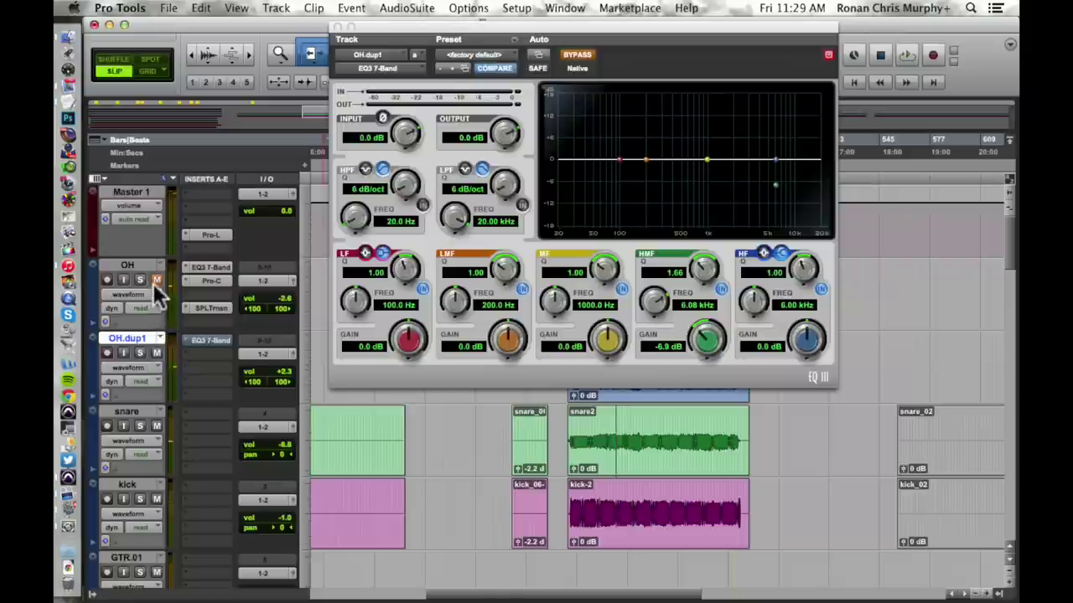
key(space)
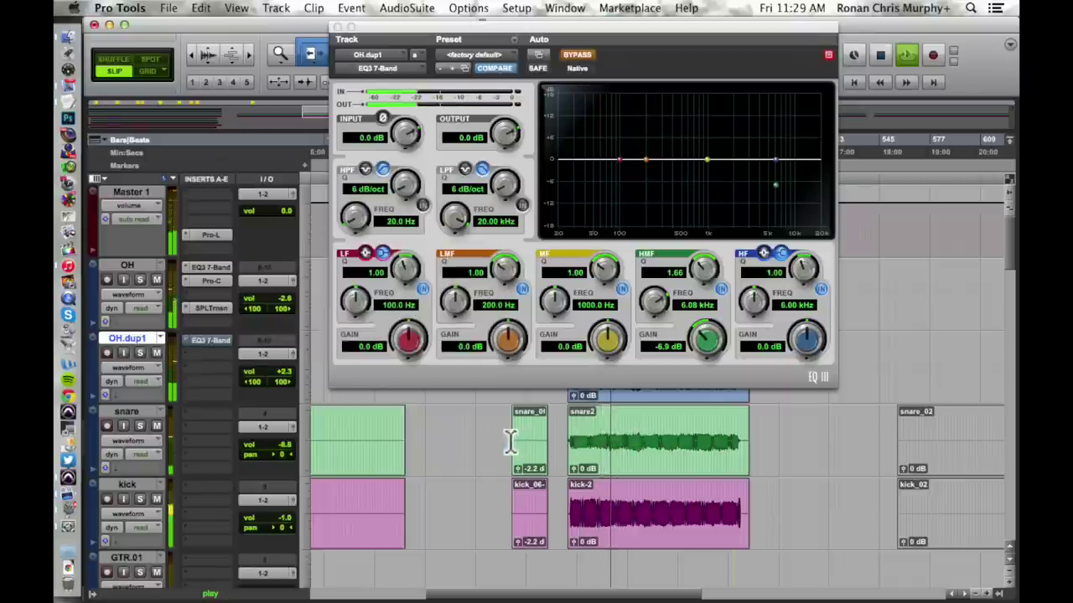
- Solo the kick track and audition it alone
key(space)
click(139, 499)
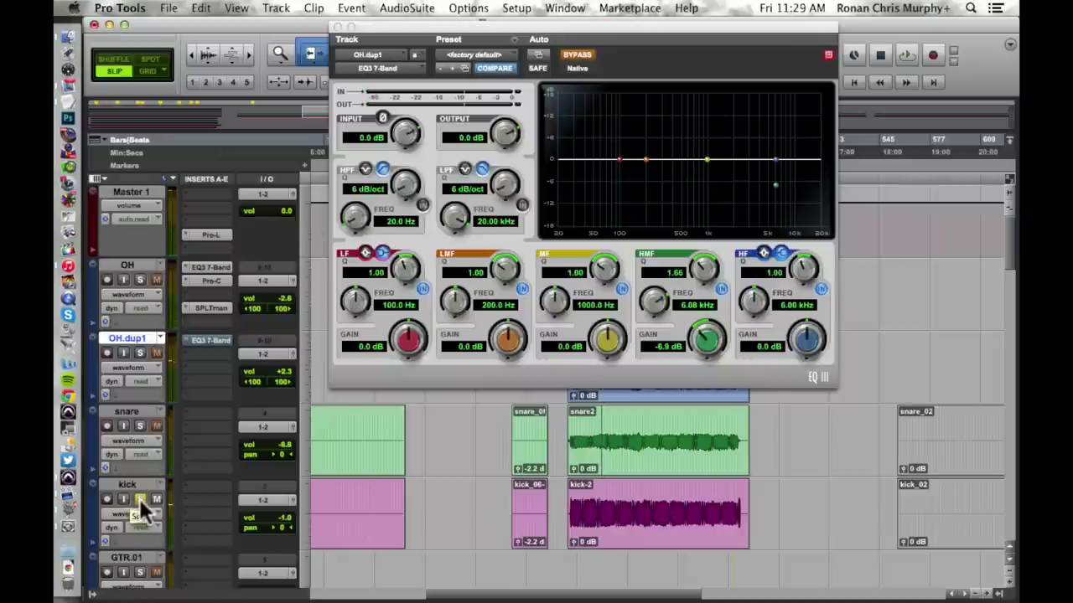
key(space)
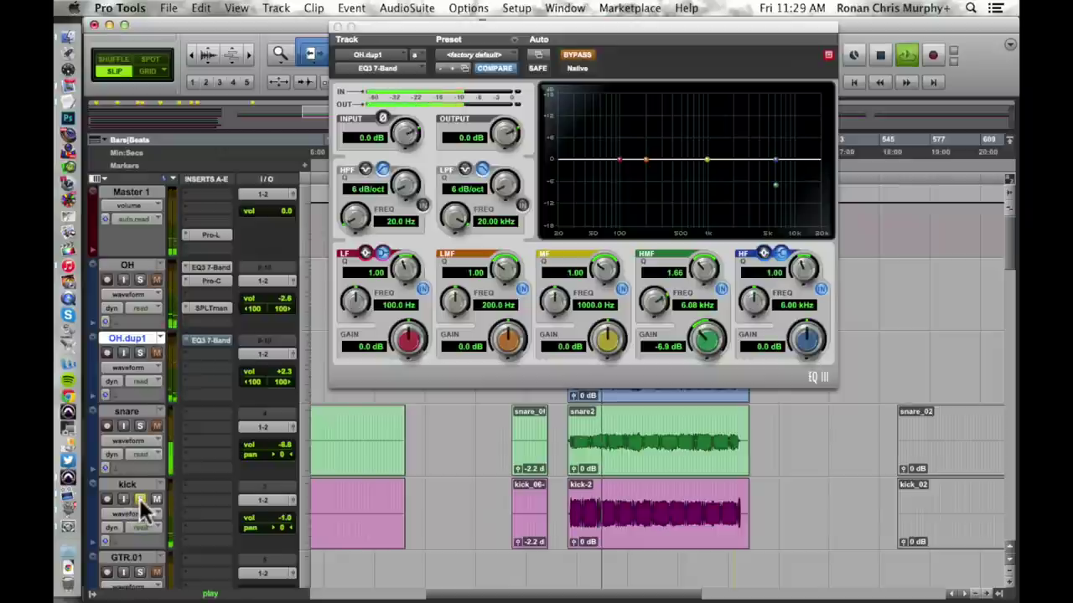
key(space)
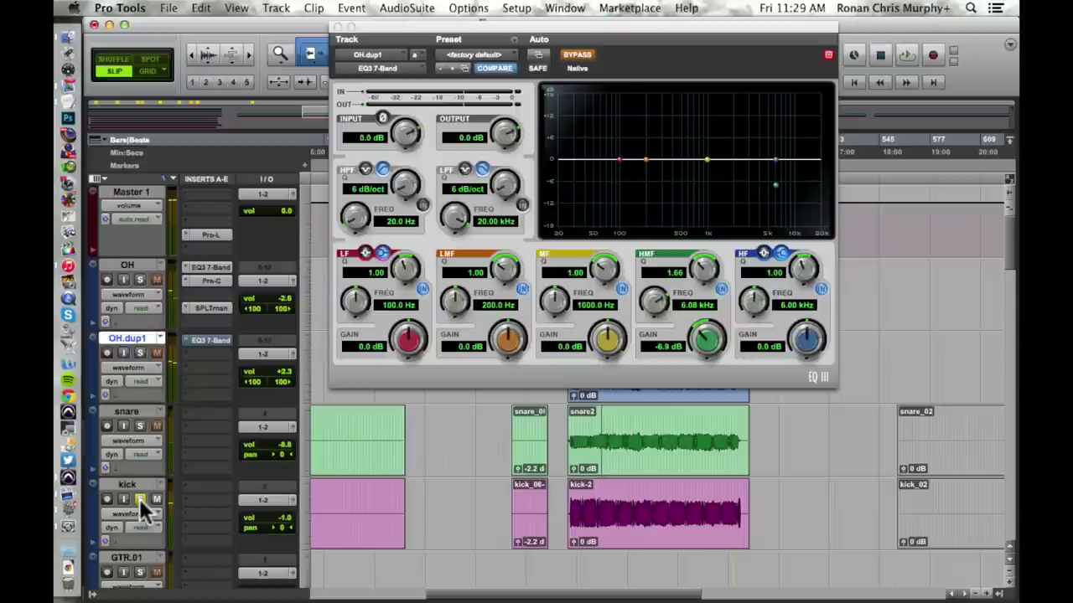
click(139, 499)
- Insert the EQ3 1-Band mono EQ on the kick's first insert
click(186, 486)
mouse_move(252, 509)
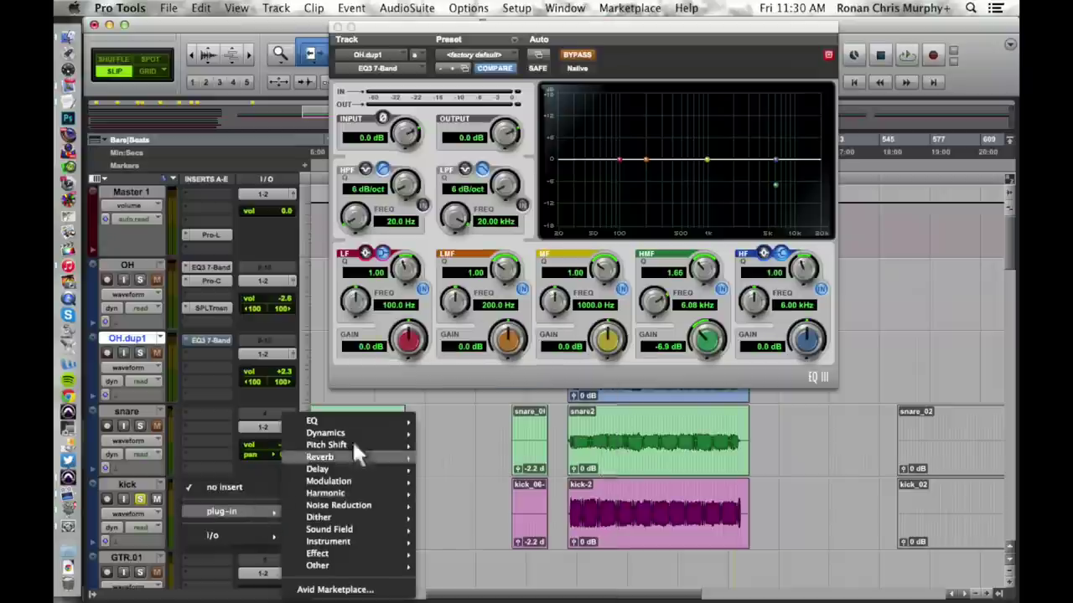
mouse_move(350, 417)
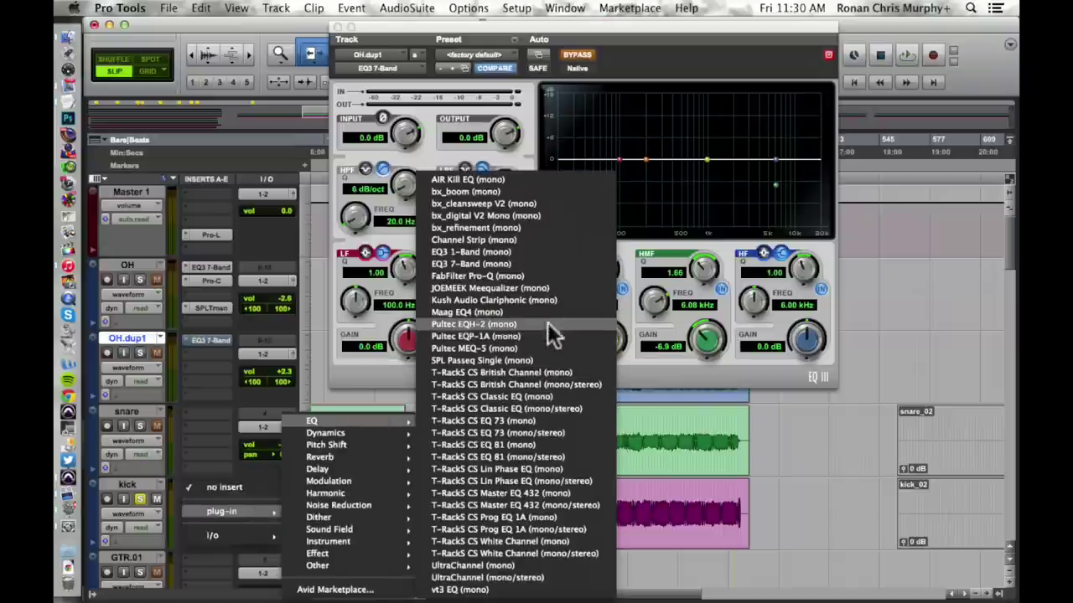
click(544, 252)
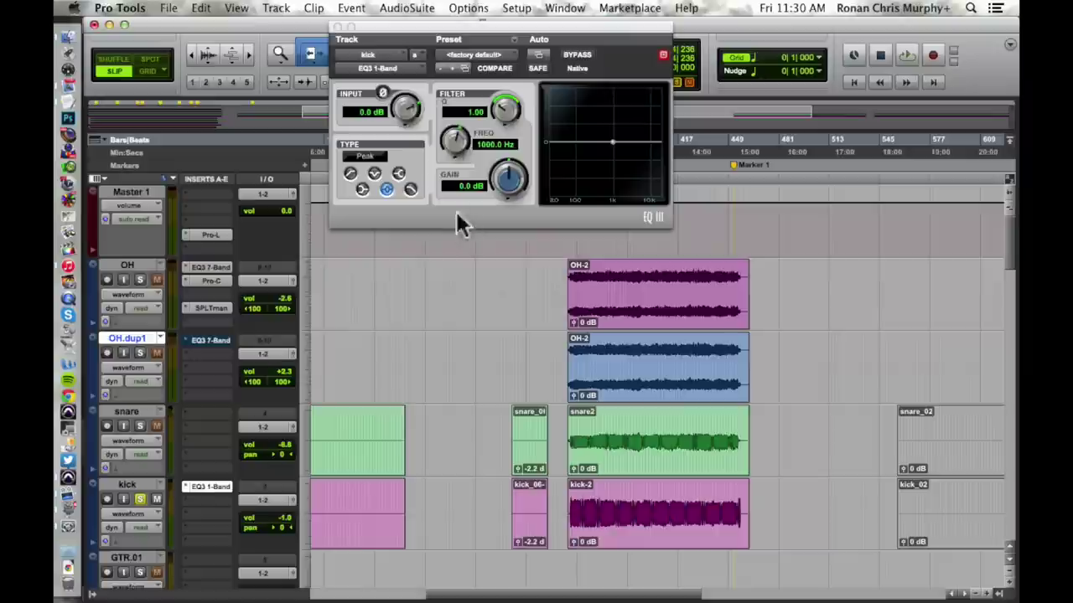
- Set the kick EQ to 3.98 kHz with -3.2 dB gain and A/B it with BYPASS
drag(455, 147, 452, 105)
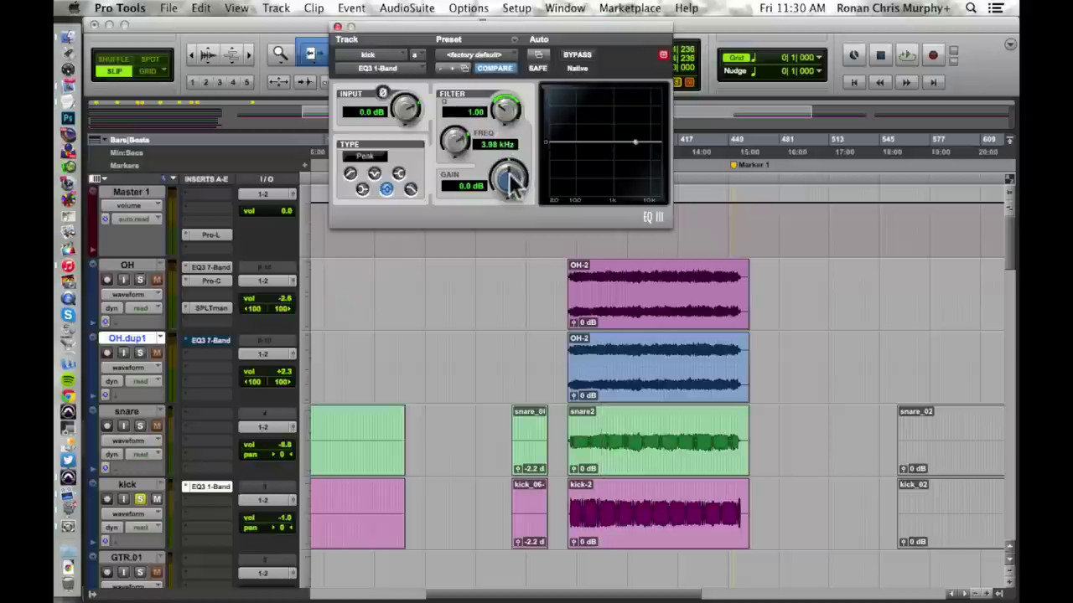
key(space)
drag(508, 174, 506, 201)
click(578, 56)
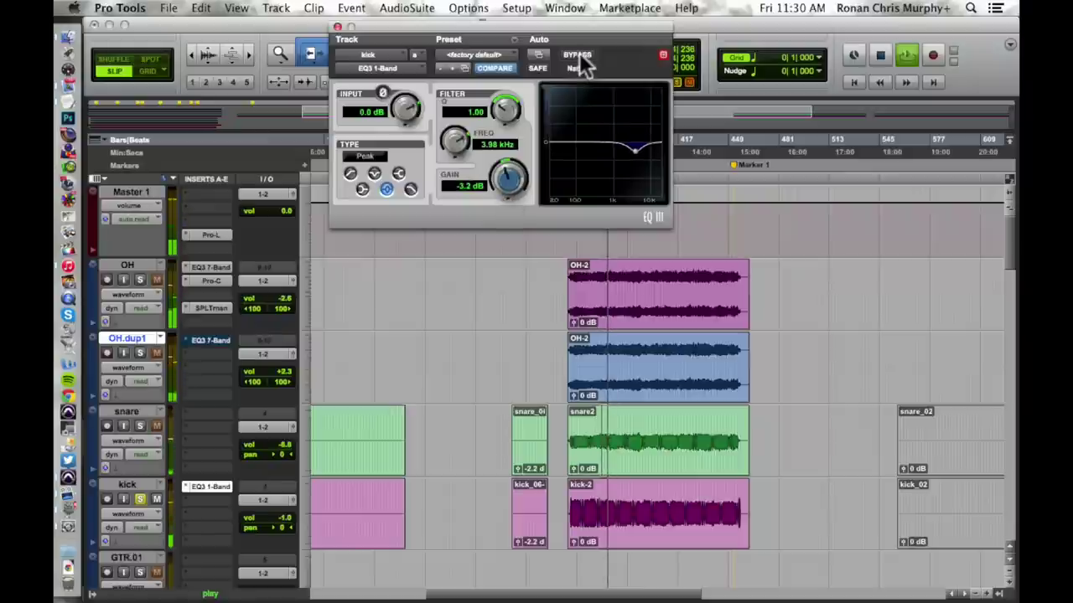
click(577, 56)
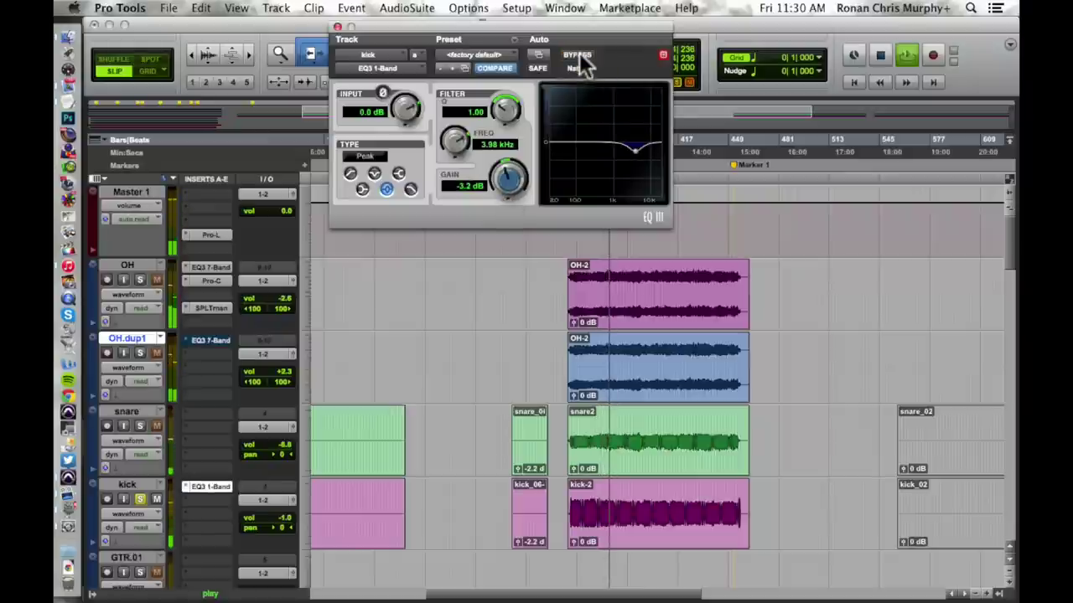
key(space)
- Insert SPL Transient Designer on the kick's second insert
click(186, 502)
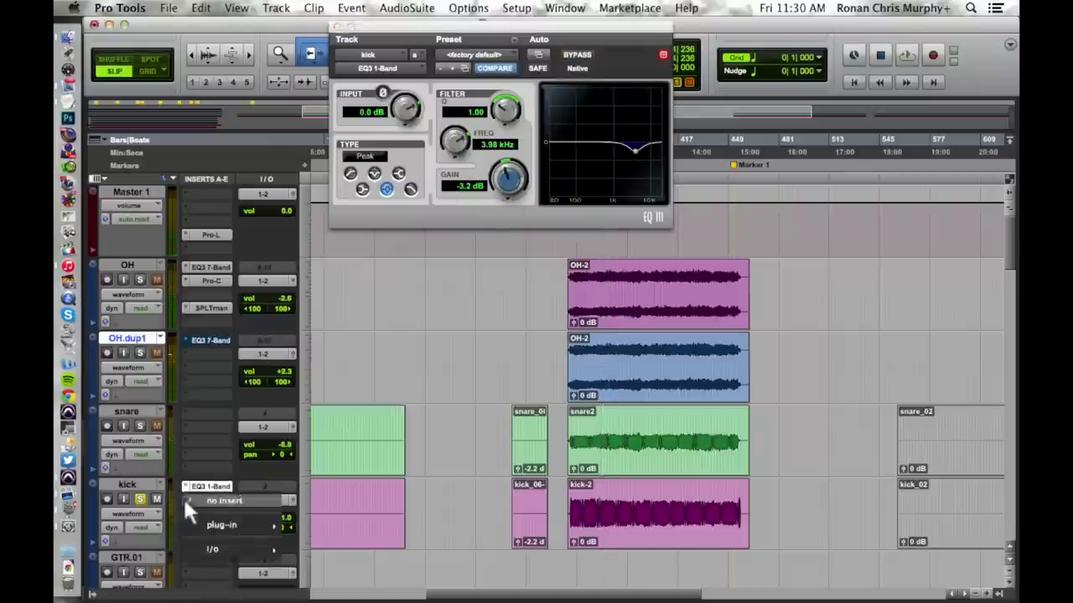
mouse_move(240, 522)
mouse_move(344, 434)
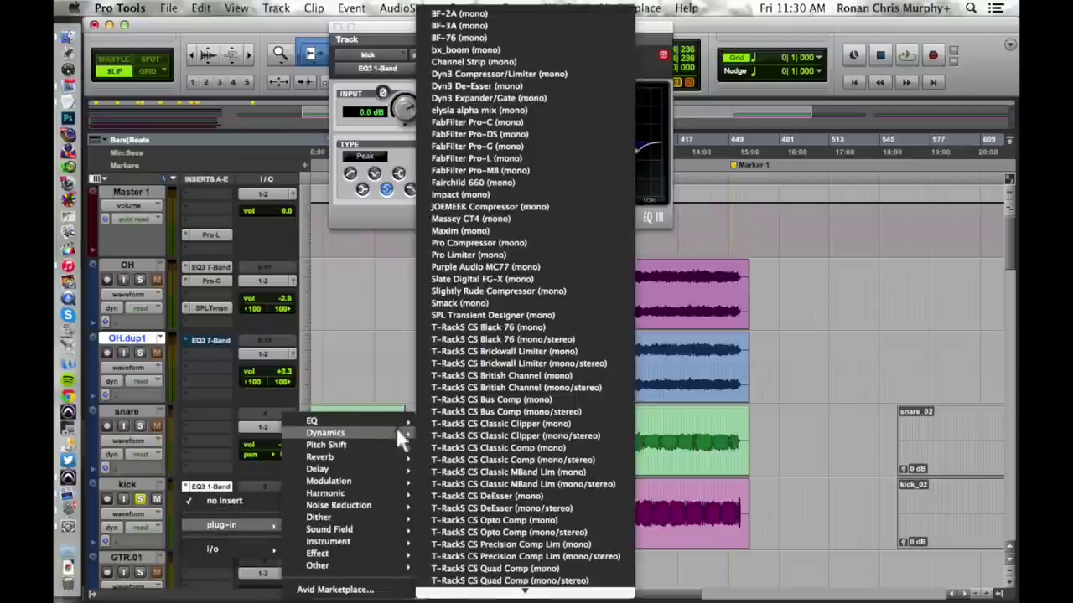
click(531, 314)
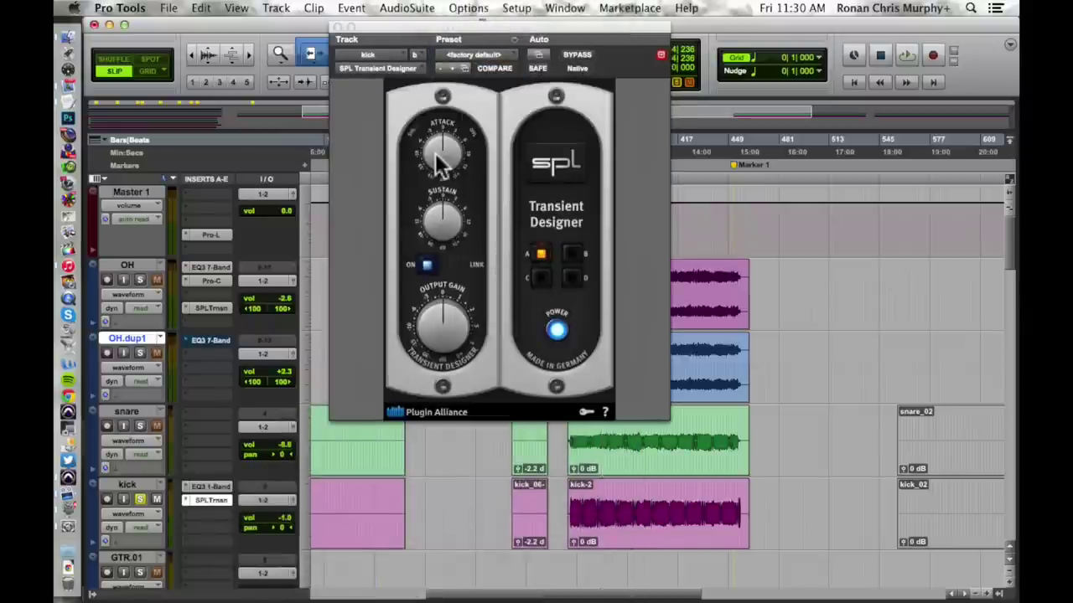
- Adjust the kick Transient Designer's Attack and compare it bypassed versus active
key(space)
drag(437, 151, 437, 148)
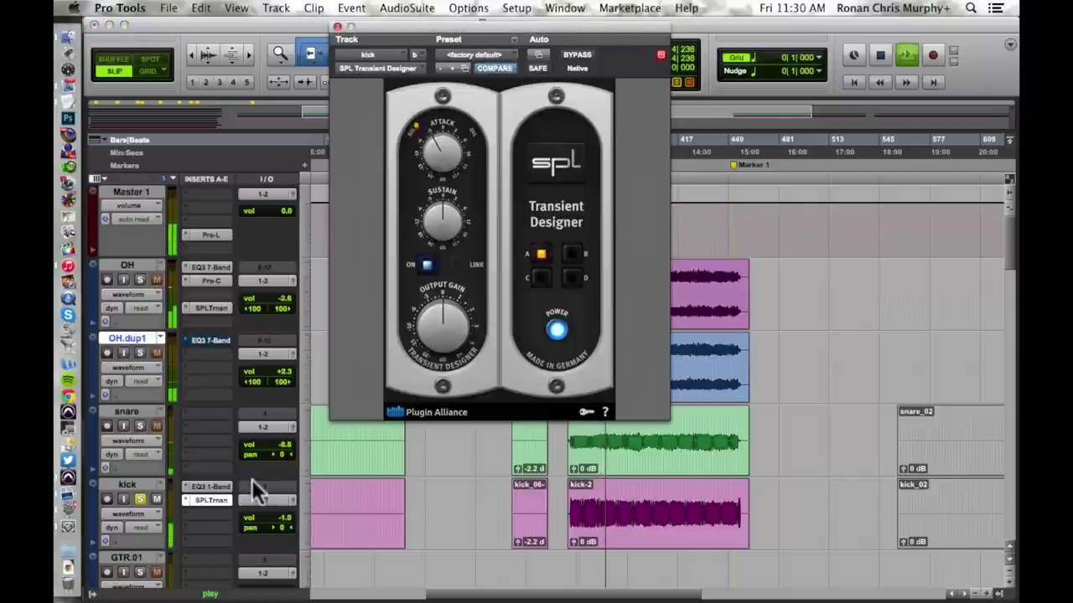
key(space)
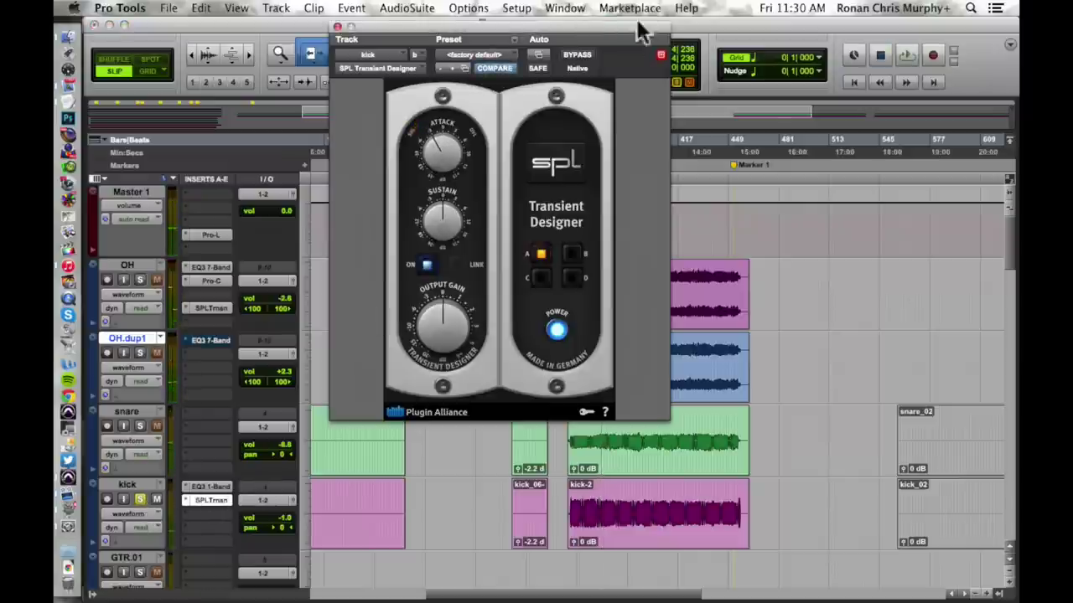
click(578, 57)
key(space)
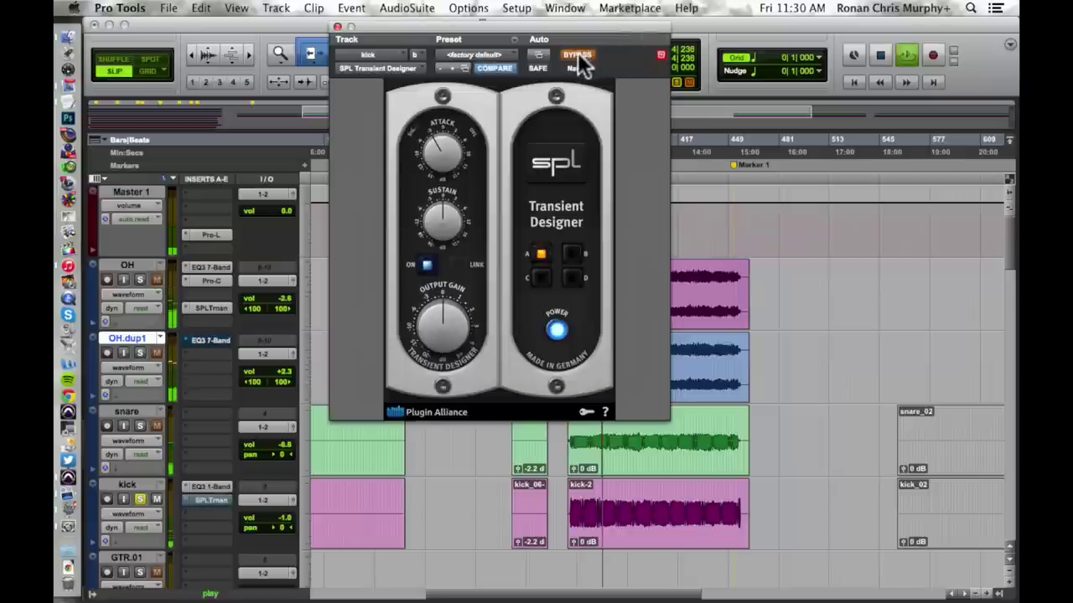
click(578, 55)
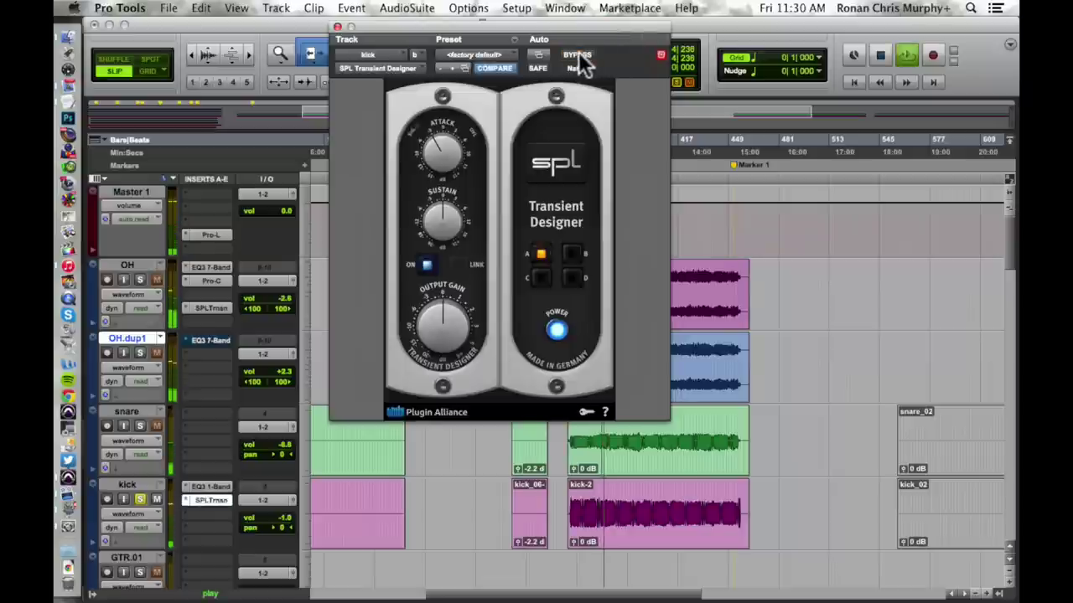
key(space)
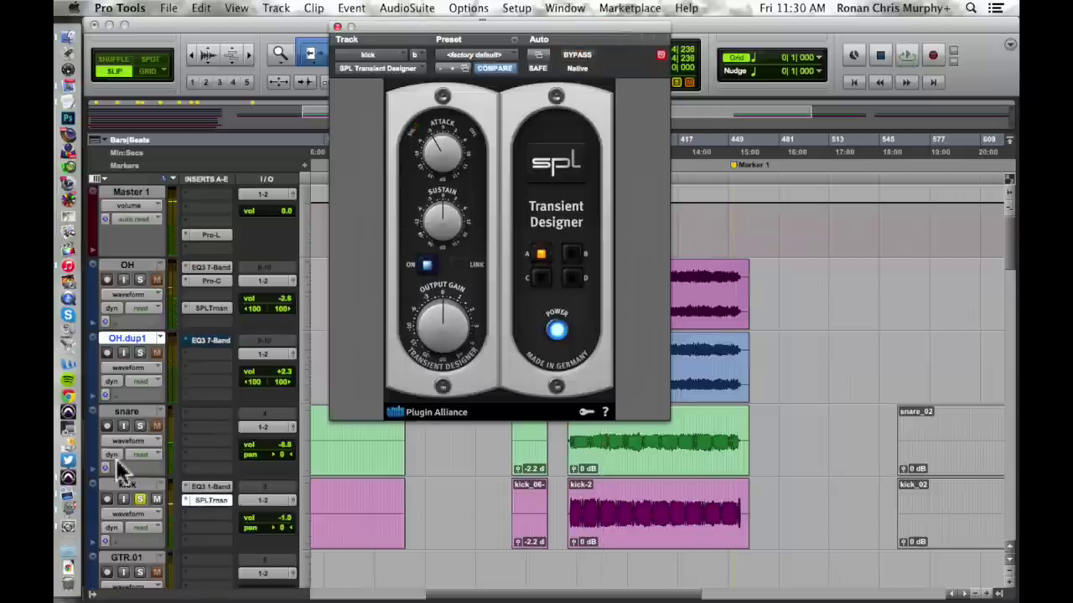
- Solo the snare and audition it
click(138, 425)
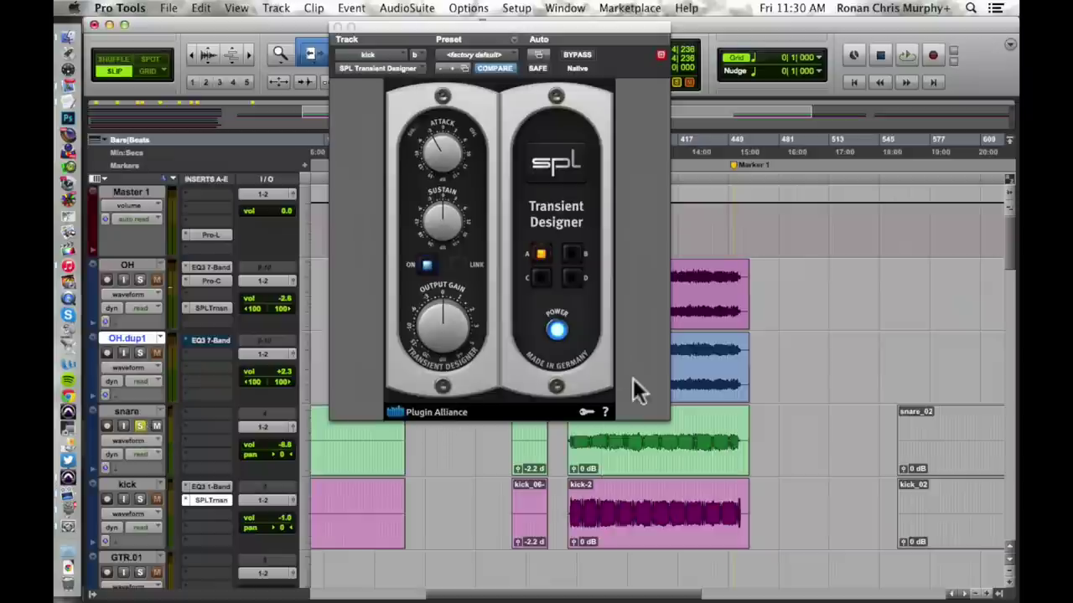
key(space)
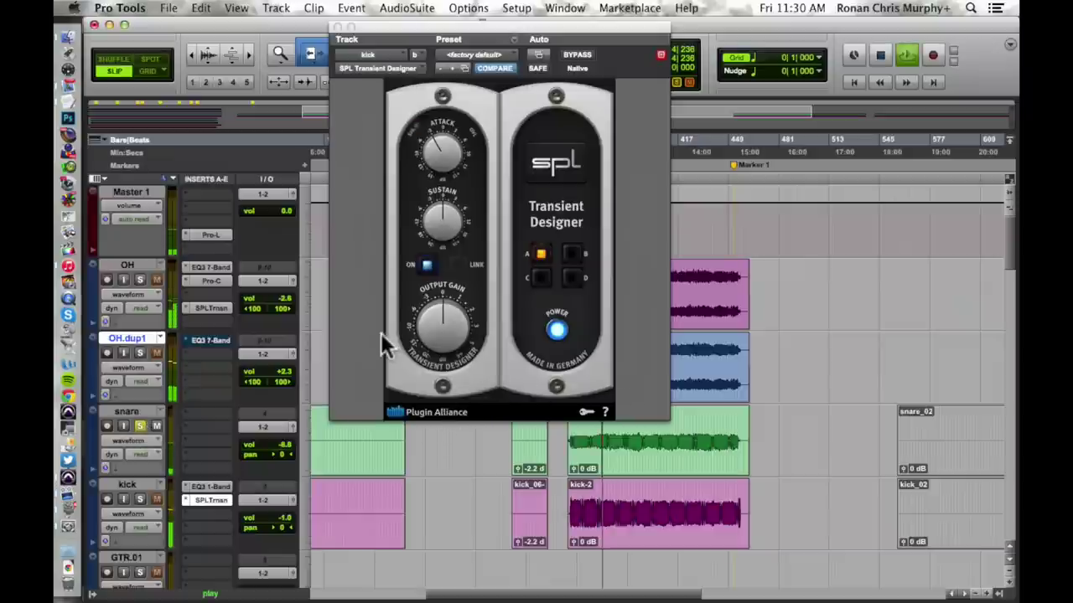
key(space)
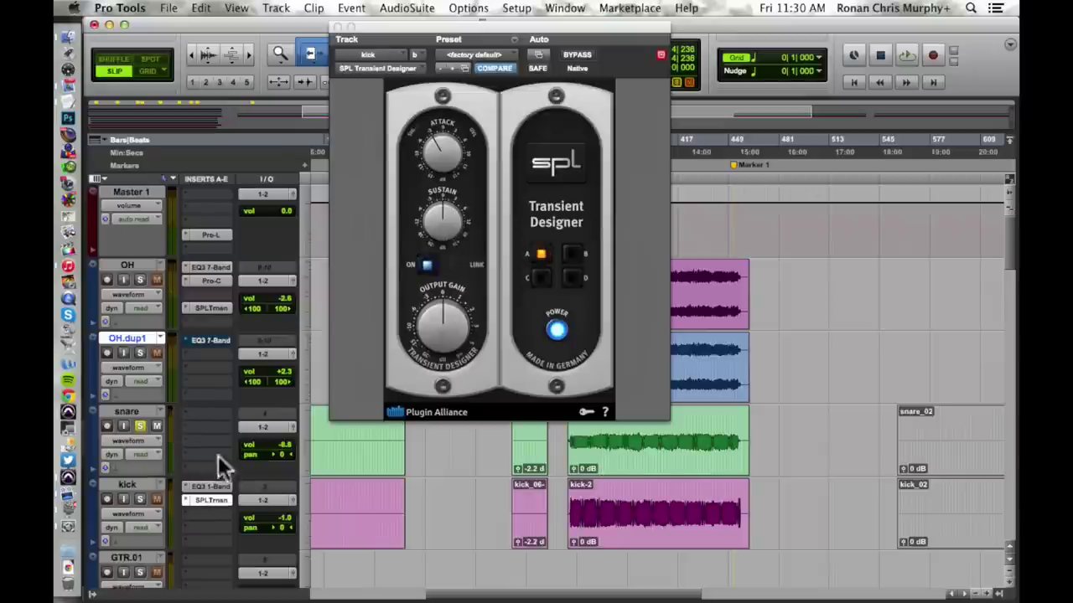
click(183, 414)
- Insert SPL Transient Designer (mono) on the snare and turn its Attack down
mouse_move(251, 439)
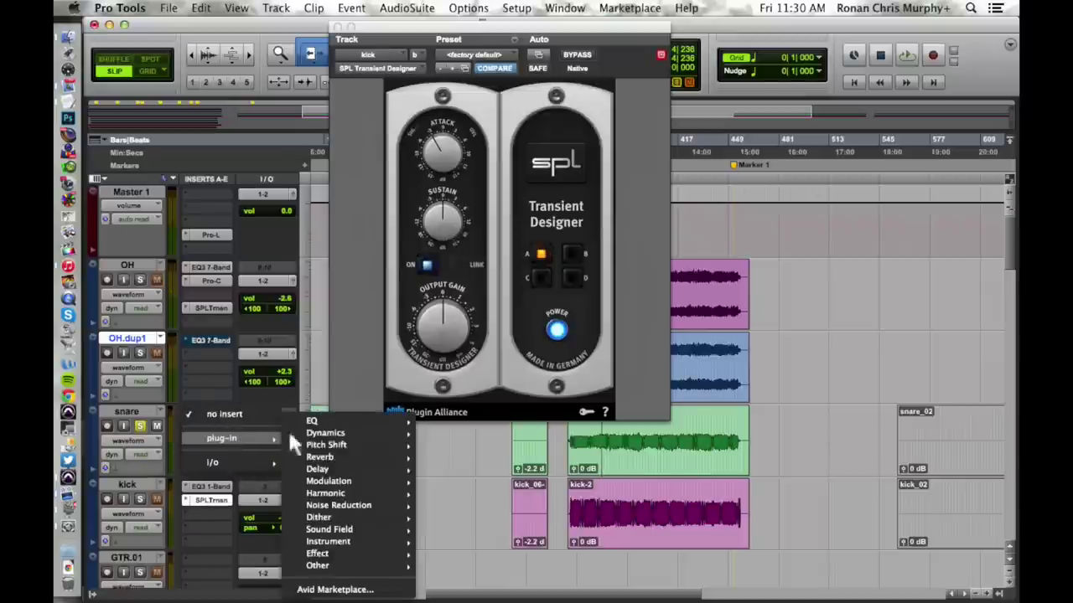
mouse_move(360, 436)
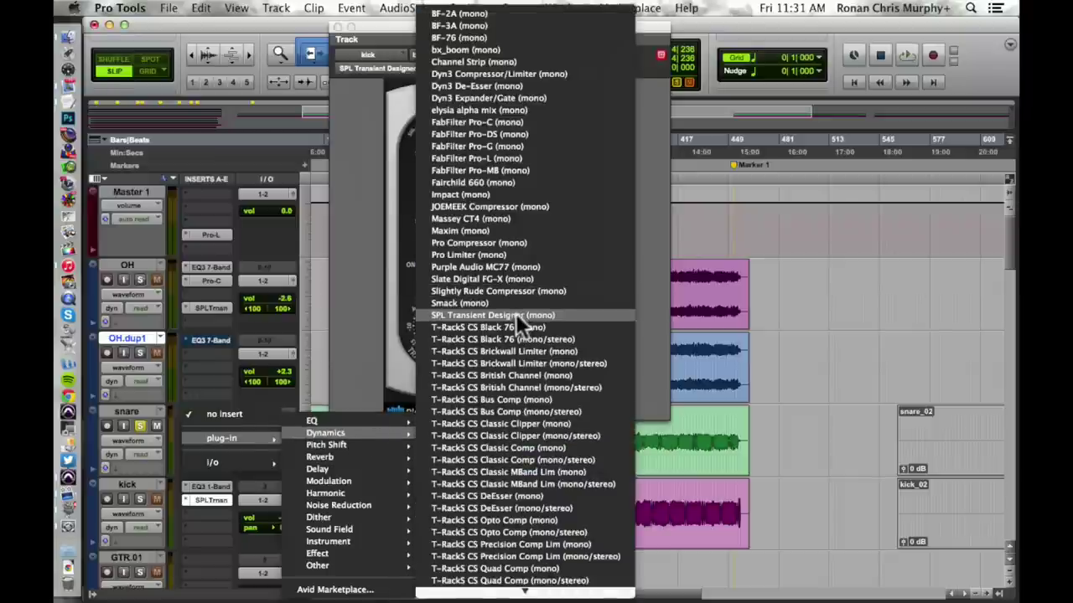
click(516, 313)
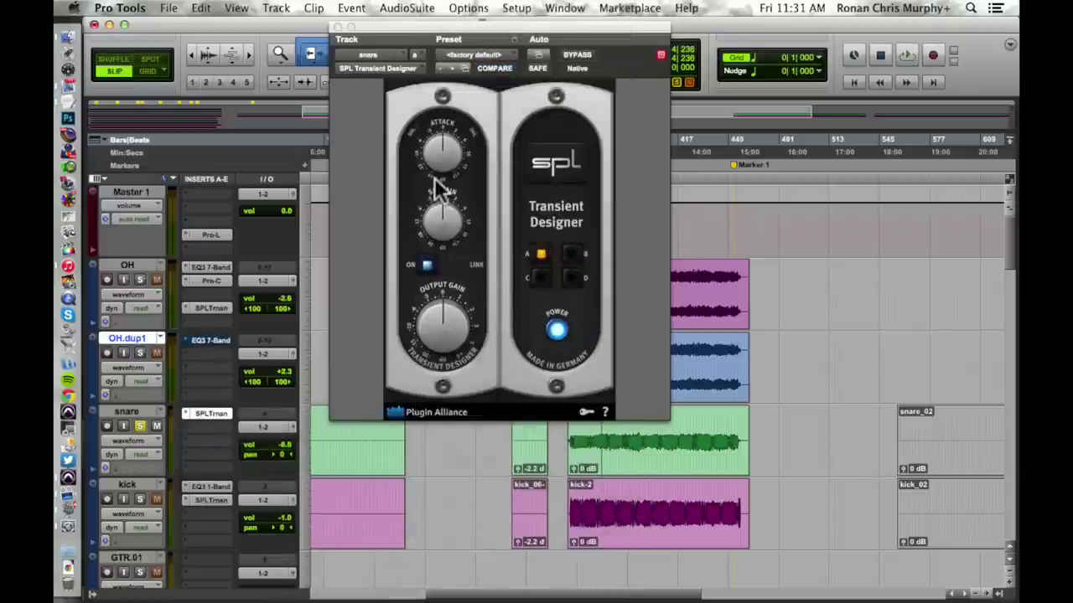
key(space)
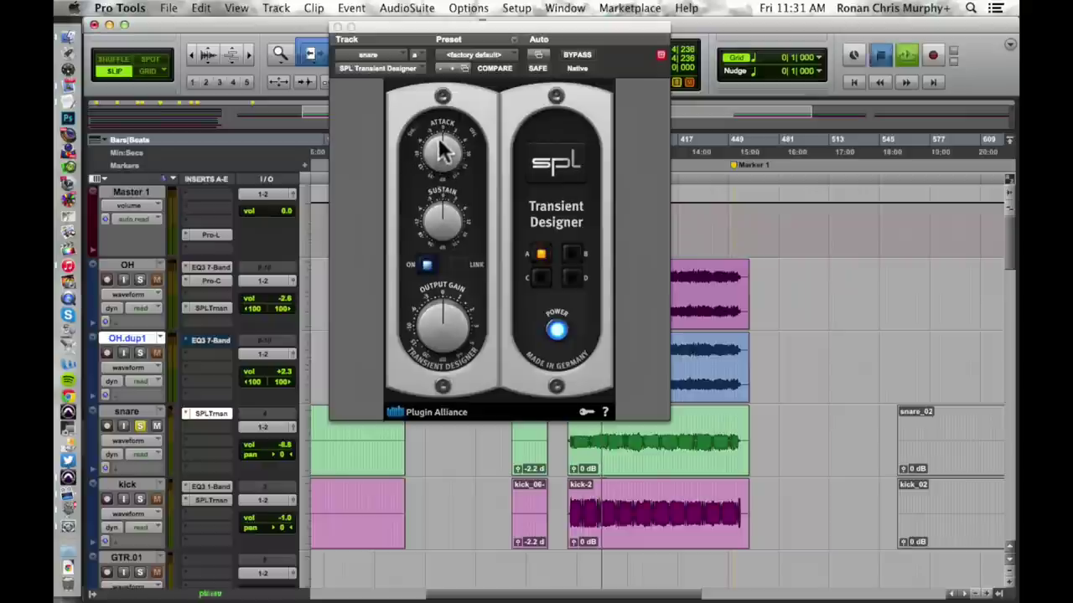
click(442, 152)
drag(442, 152, 434, 166)
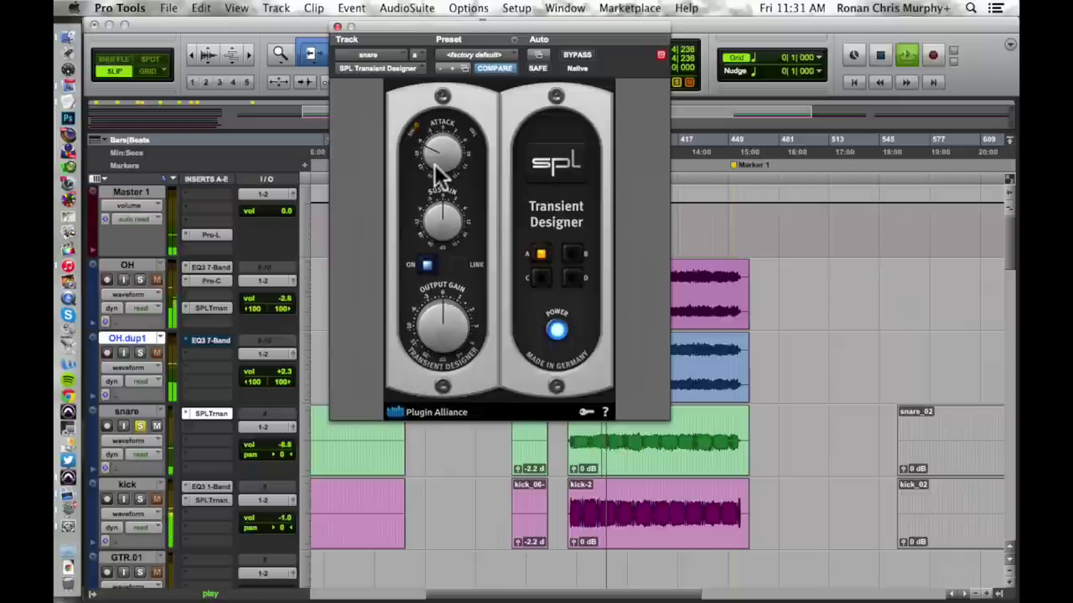
key(space)
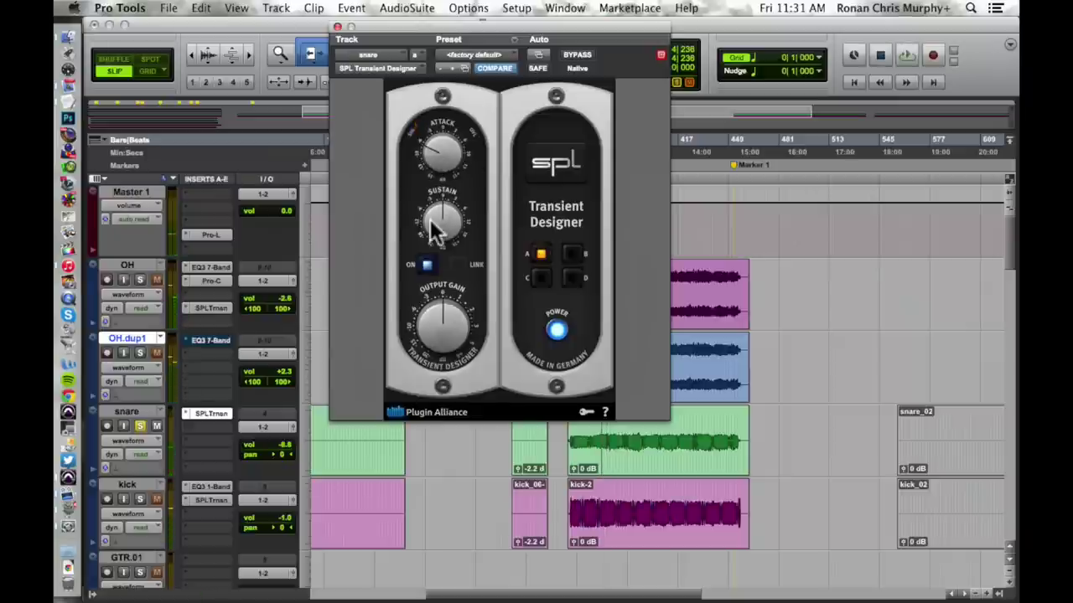
- Adjust the snare Transient Designer's Sustain during playback, nudging it slightly up
key(space)
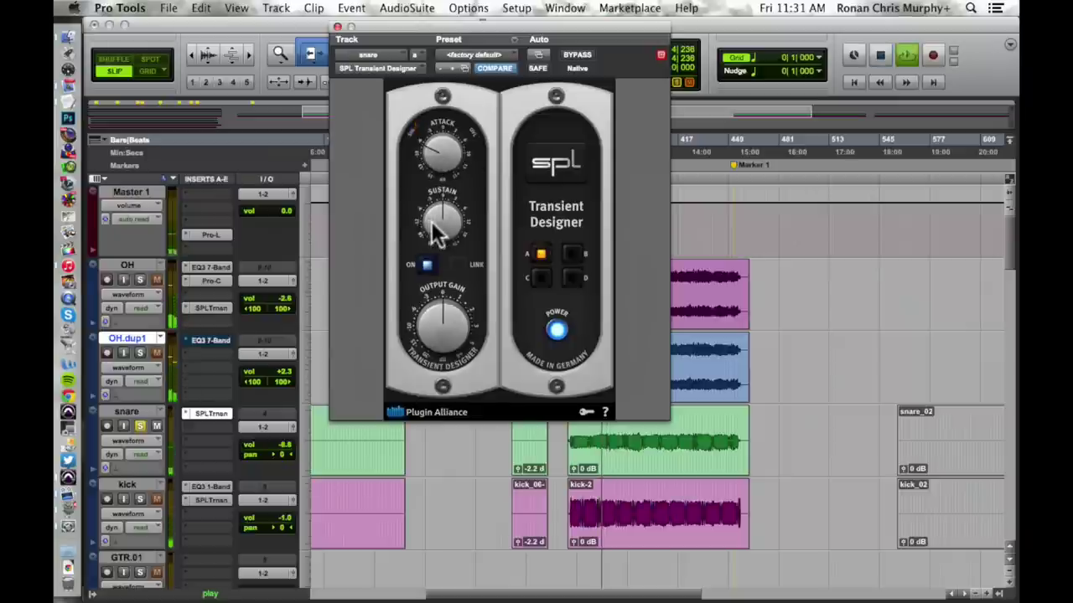
mouse_move(434, 233)
mouse_down()
mouse_move(439, 187)
mouse_move(440, 227)
mouse_up()
key(space)
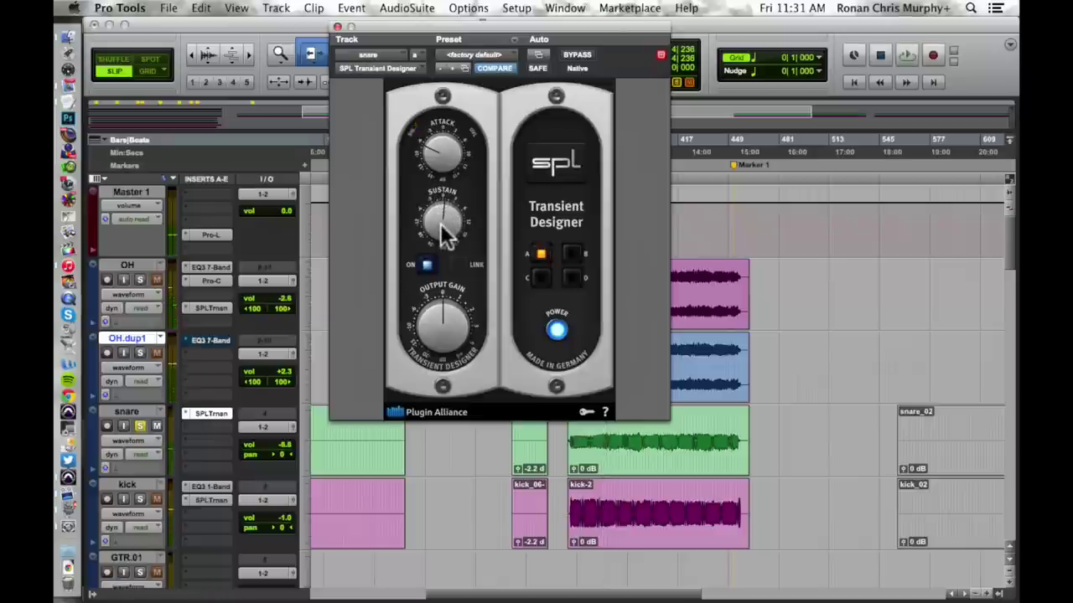
key(space)
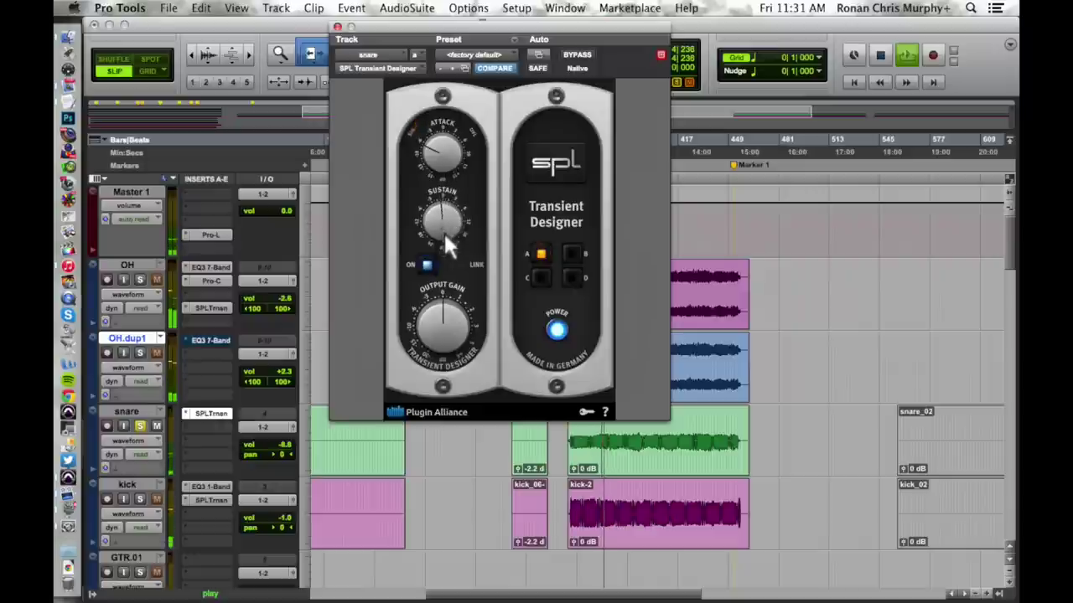
key(space)
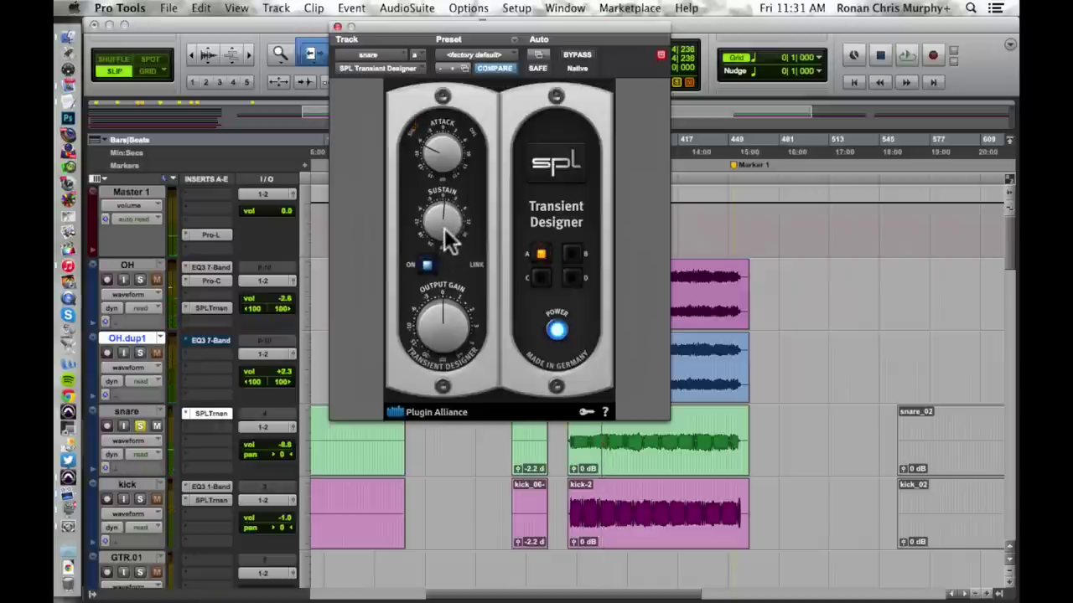
drag(444, 230, 442, 215)
- Close the Transient Designer, set playback to bar 377, and solo snare, OH.dup1 and OH
click(336, 27)
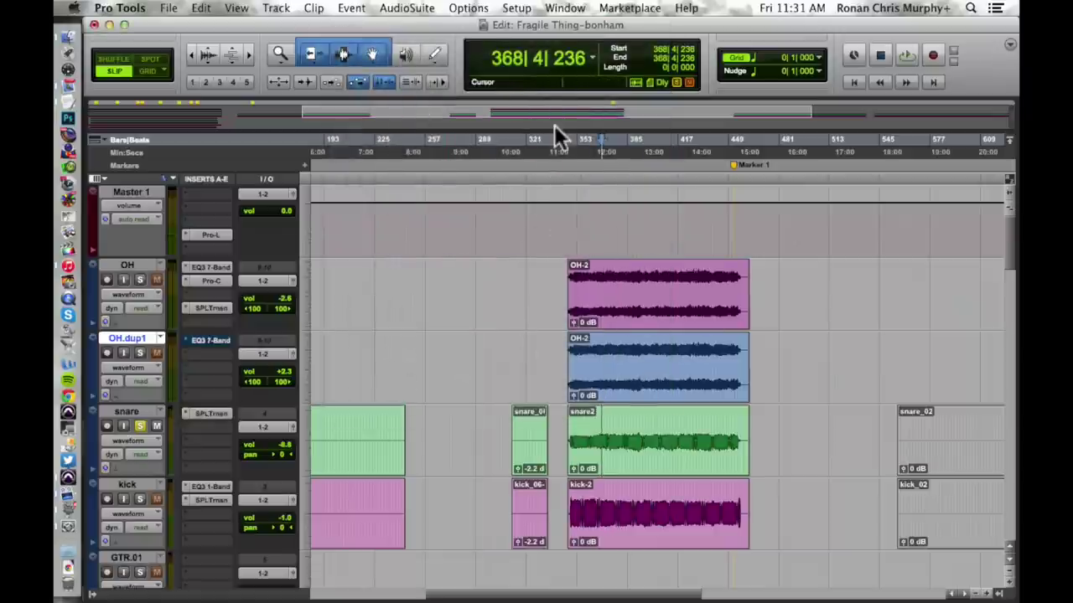
click(615, 217)
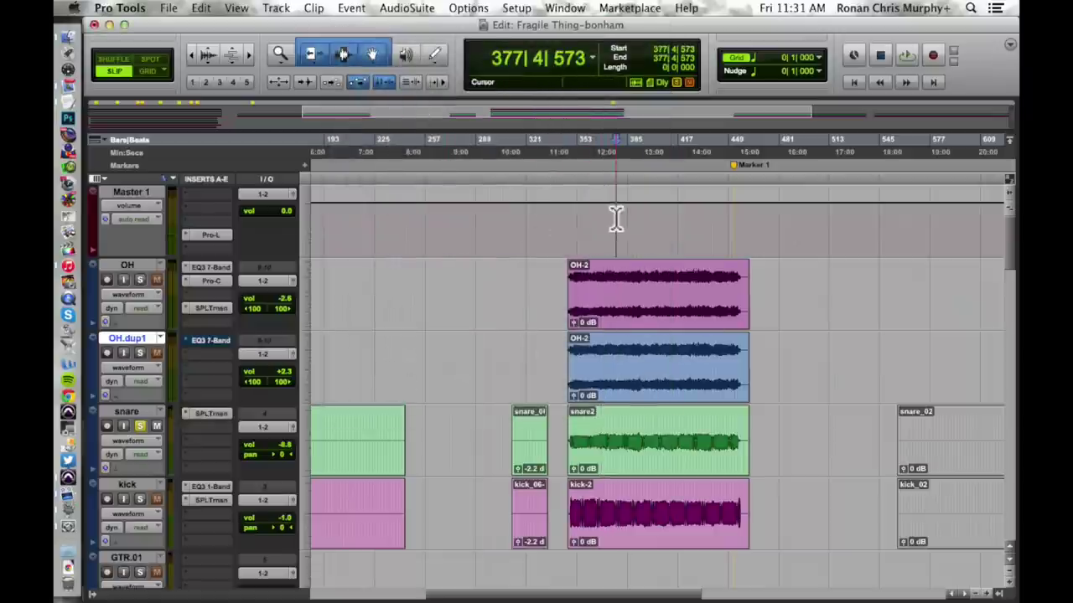
click(140, 422)
click(140, 426)
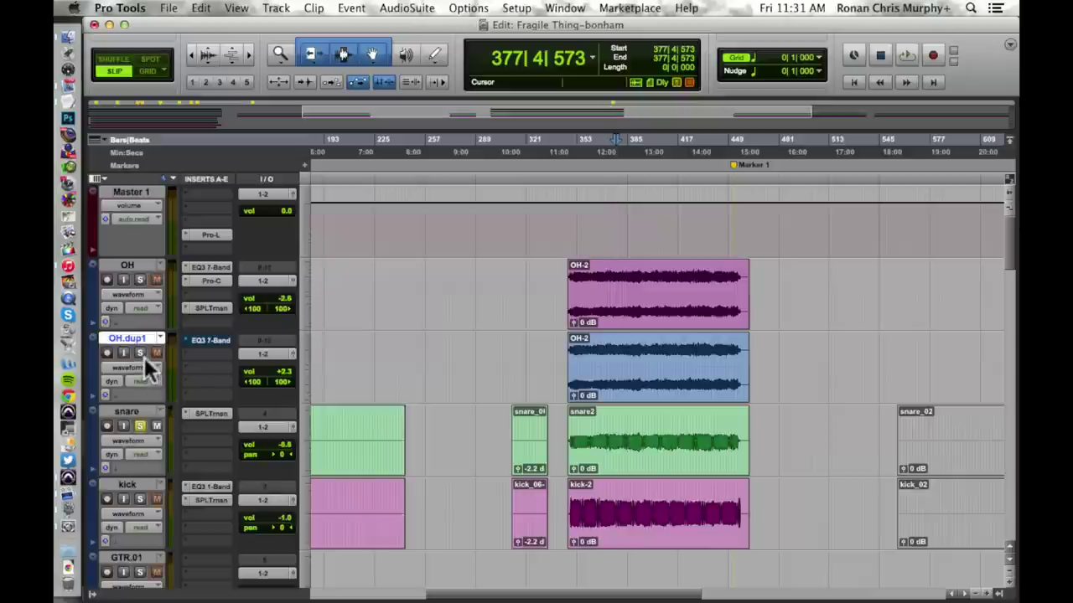
click(141, 353)
click(140, 281)
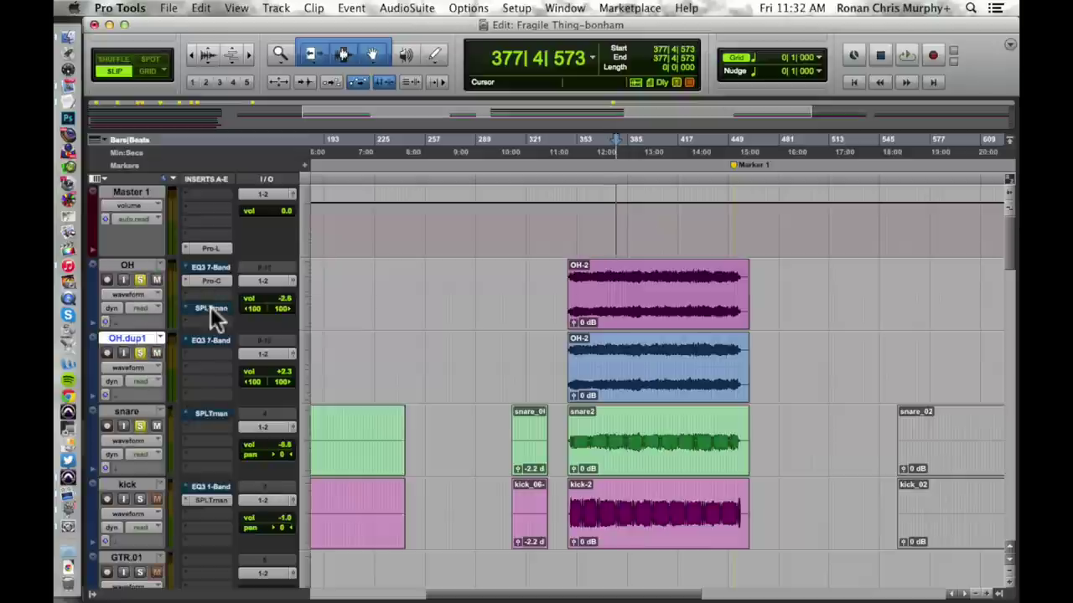
- Re-enable Pro-C on the OH track and audition the soloed drums from bar 377
ctrl+super+click(210, 281)
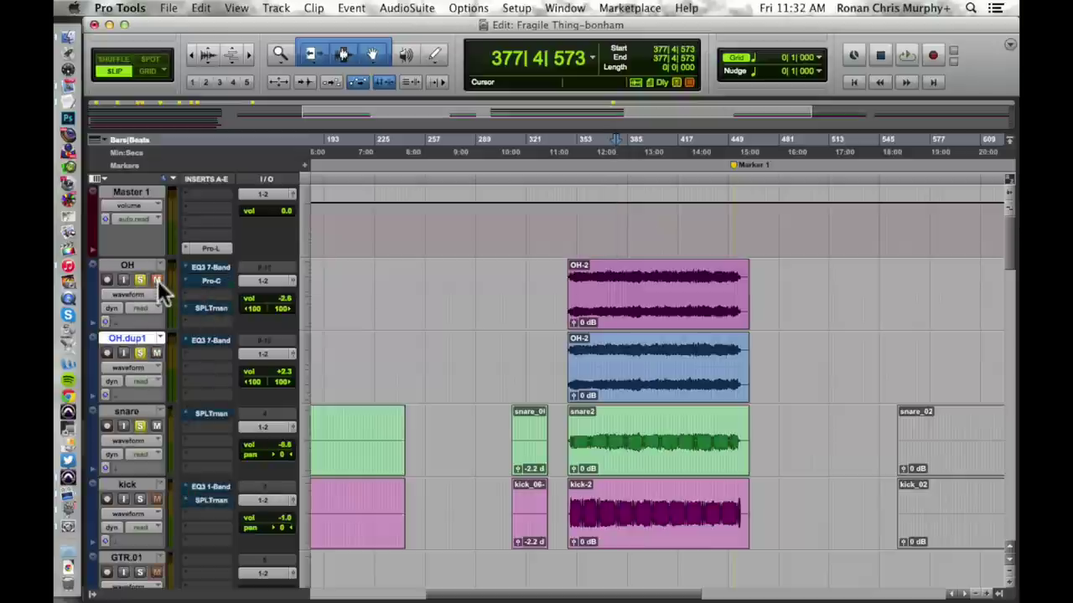
key(space)
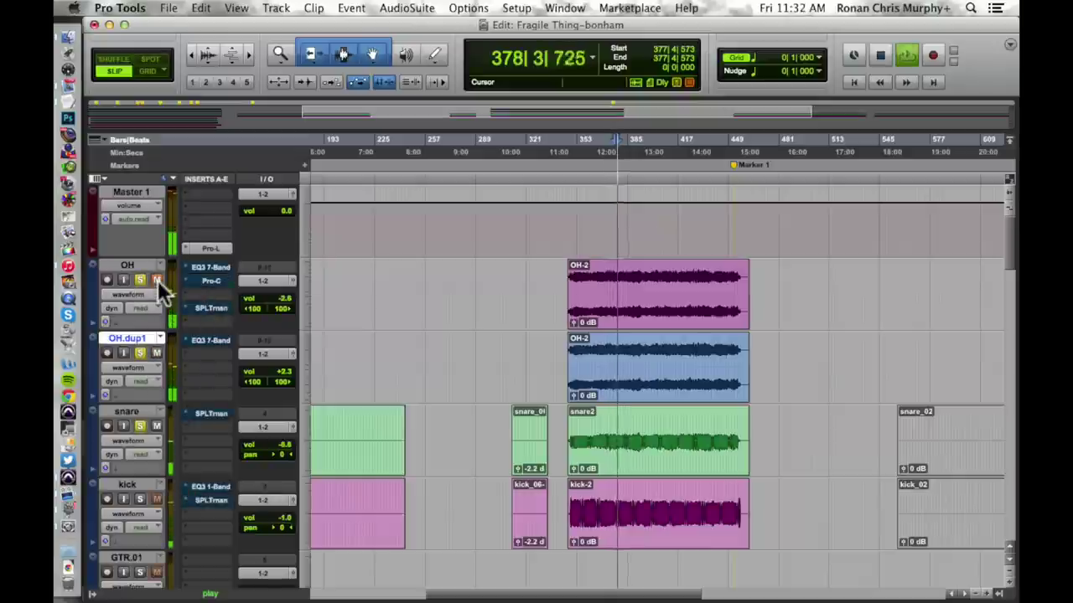
key(space)
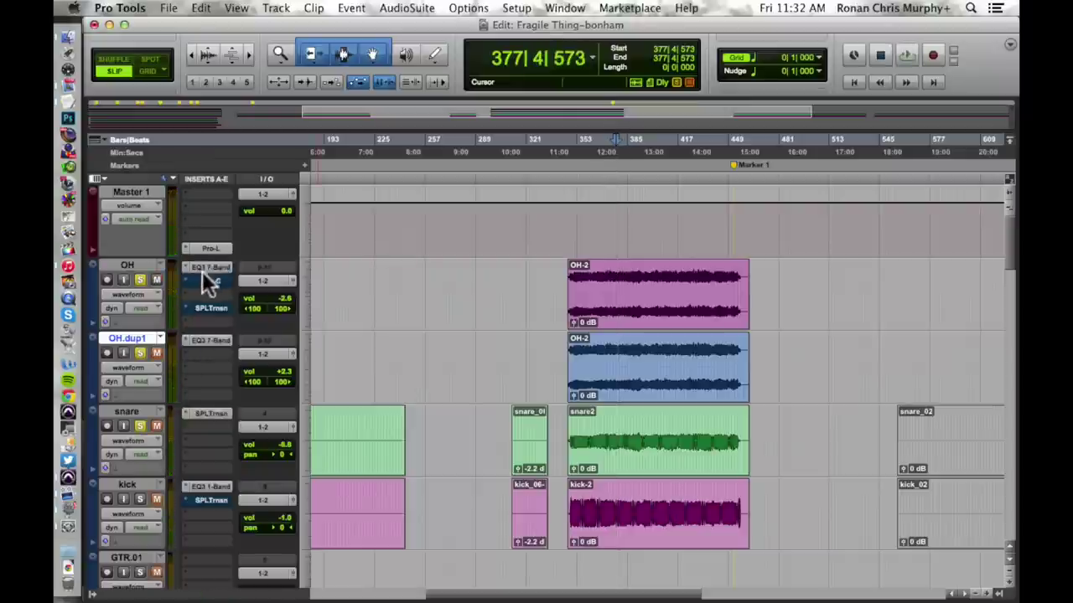
key(space)
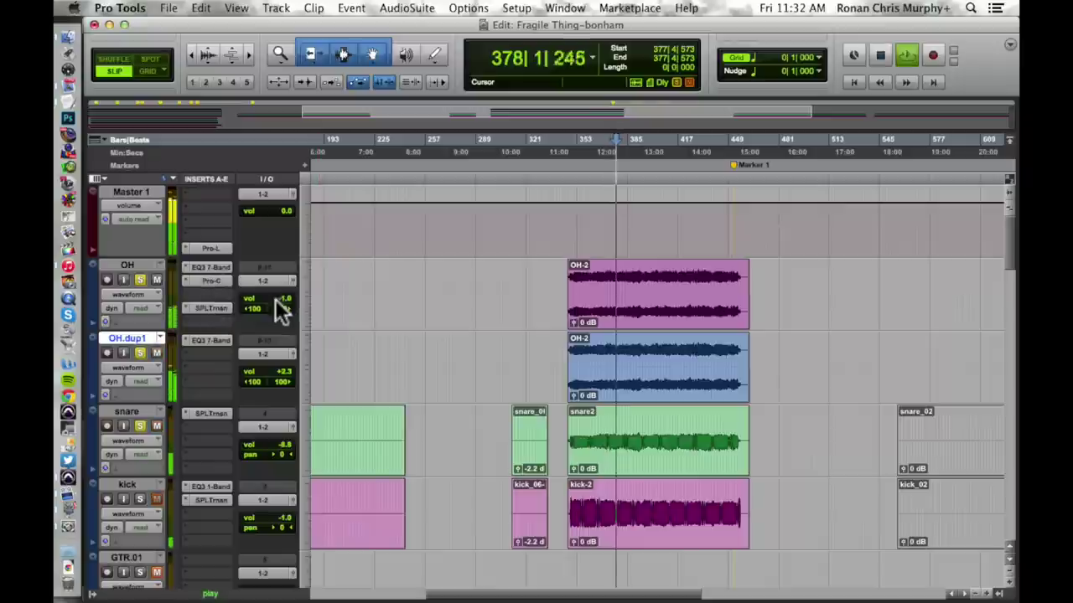